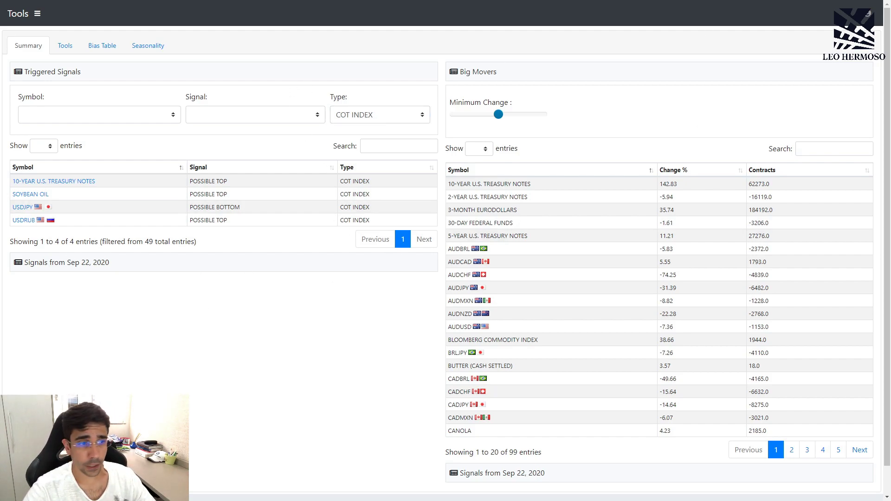
Step: Bring the cTrader USDJPY chart window to the front and maximize it to fill the screen
left_click(534, 492)
left_click_drag(377, 84, 726, 44)
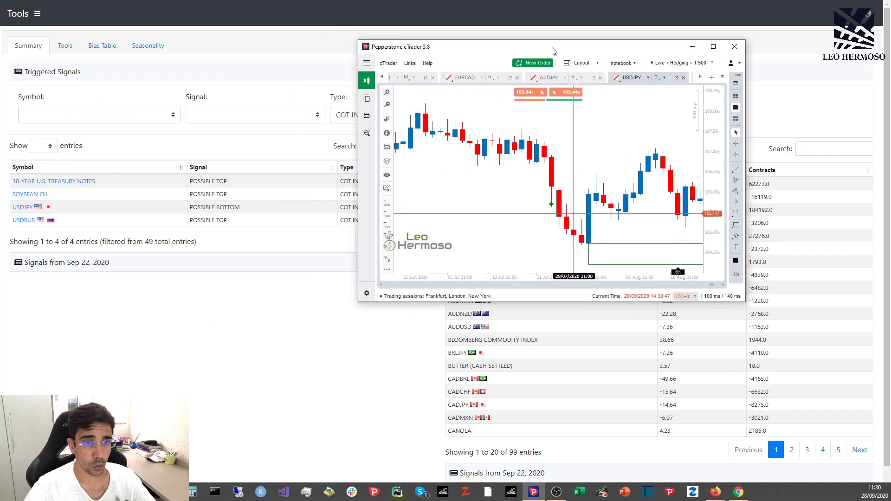
left_click(709, 48)
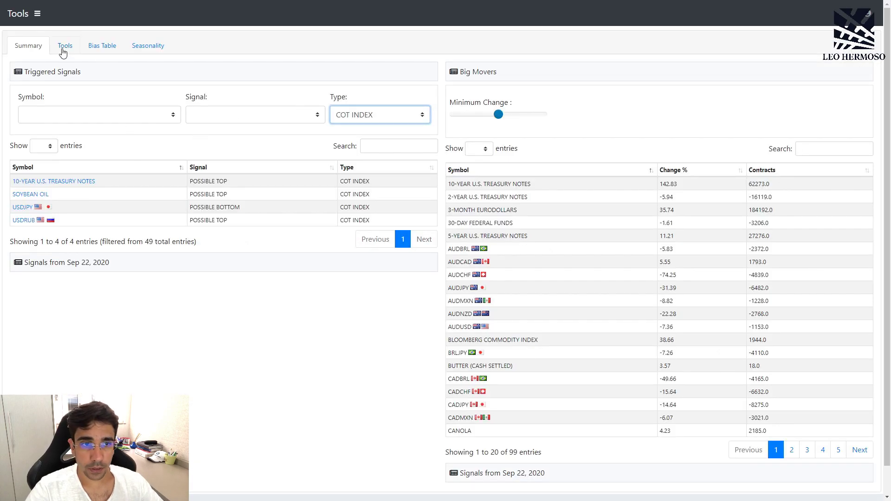
Step: Select USDJPY as the instrument on the COT Tools page
left_click(63, 47)
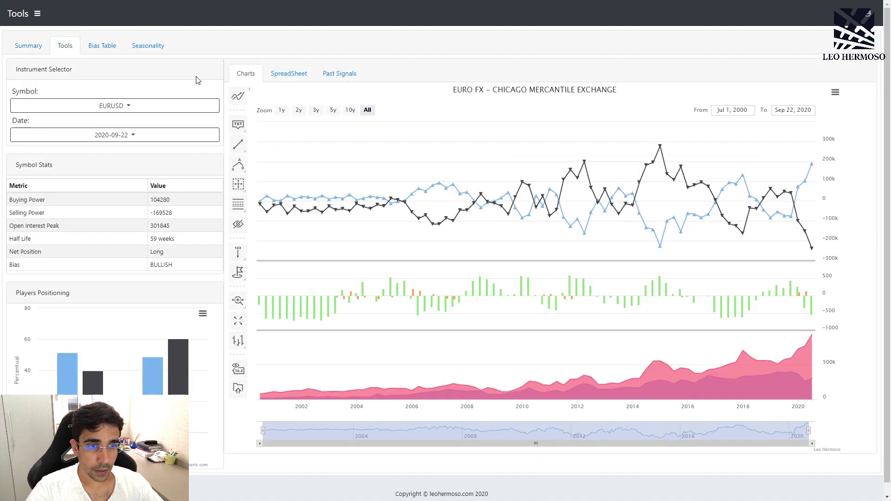
left_click(124, 112)
scroll(82, 257, "down", 12)
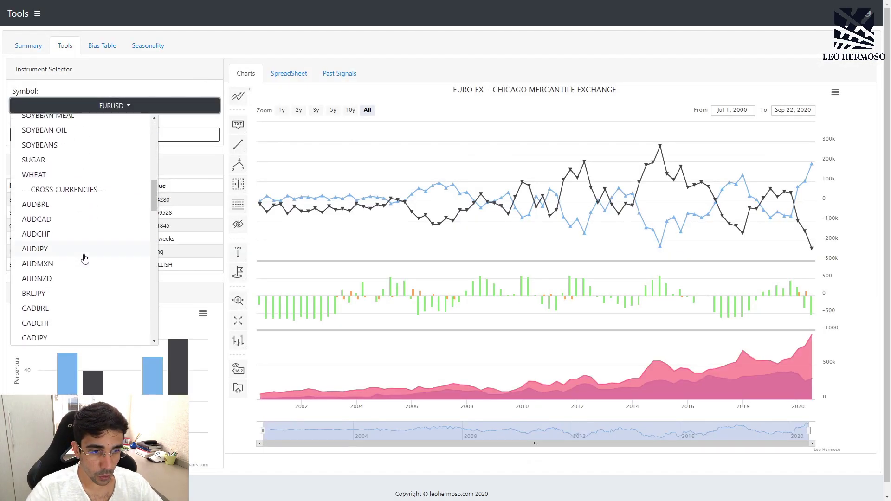
scroll(86, 259, "down", 10)
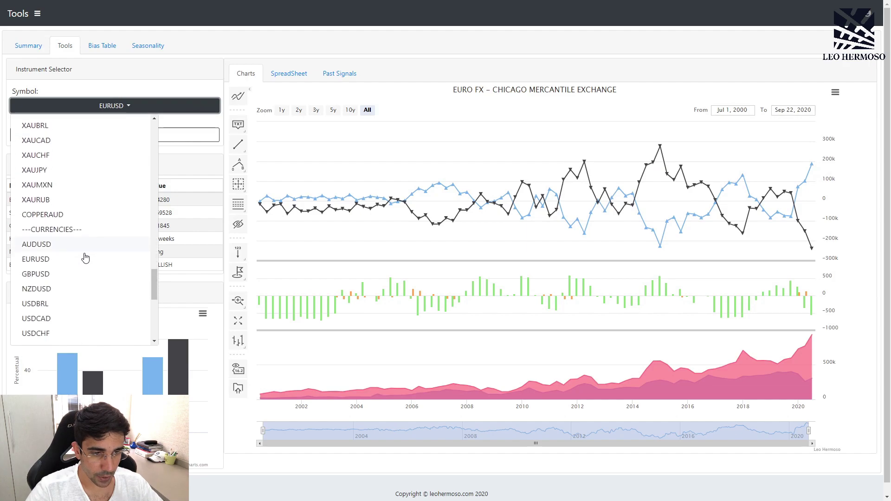
left_click(86, 255)
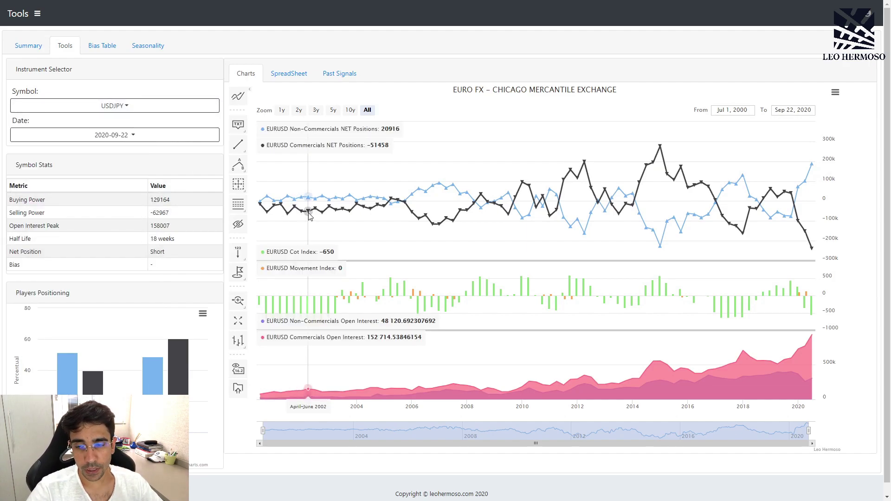
Step: Zoom the USDJPY COT charts to 3 years, then 1 year, and view the weekly data table
left_click(315, 114)
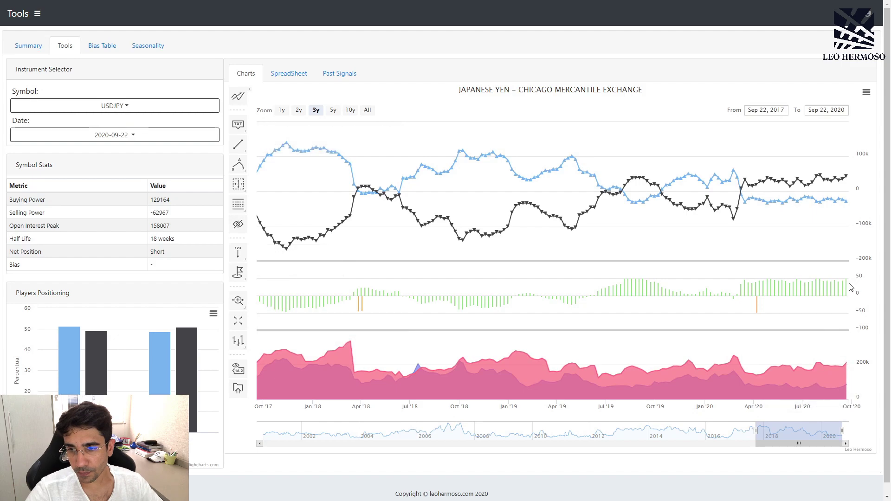
left_click(282, 110)
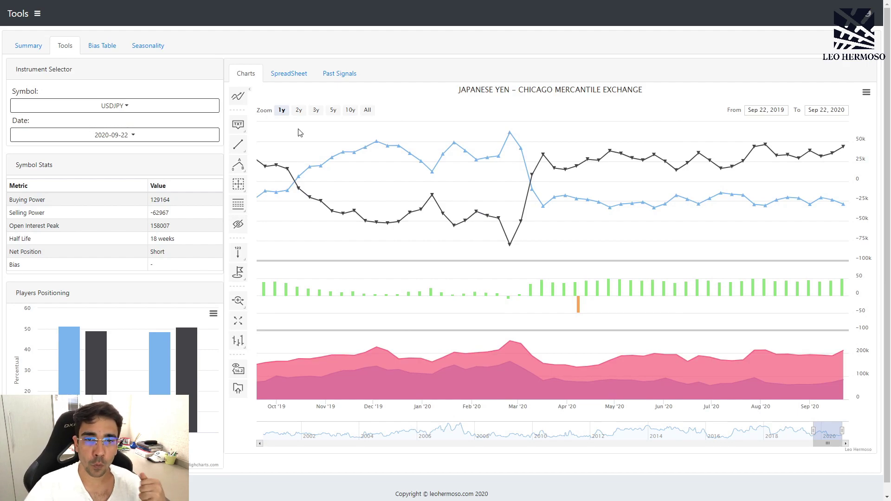
left_click(287, 75)
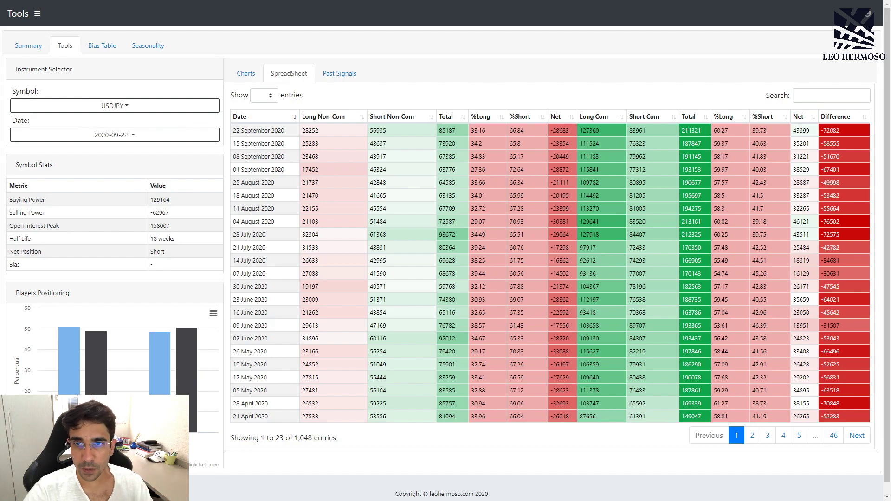
Step: Put the USDJPY chart on 4-hour candles after checking hourly, and compress the price scale
key("alt+Tab")
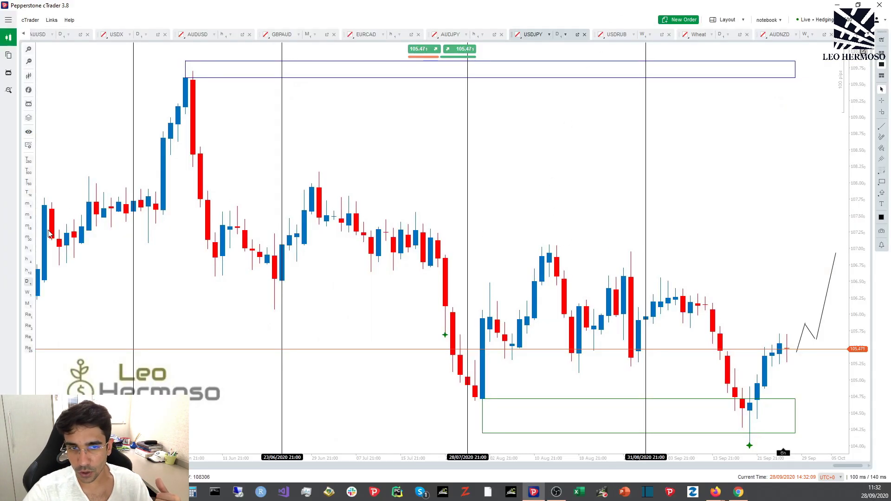
left_click(28, 260)
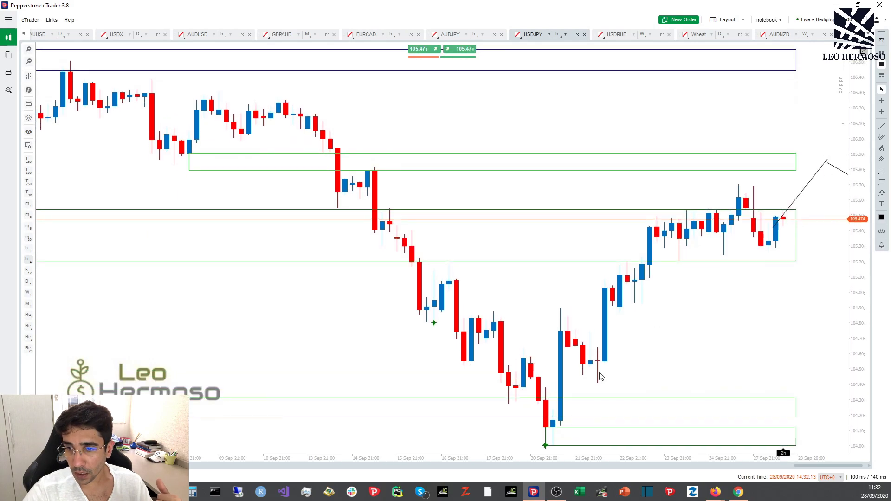
left_click(28, 249)
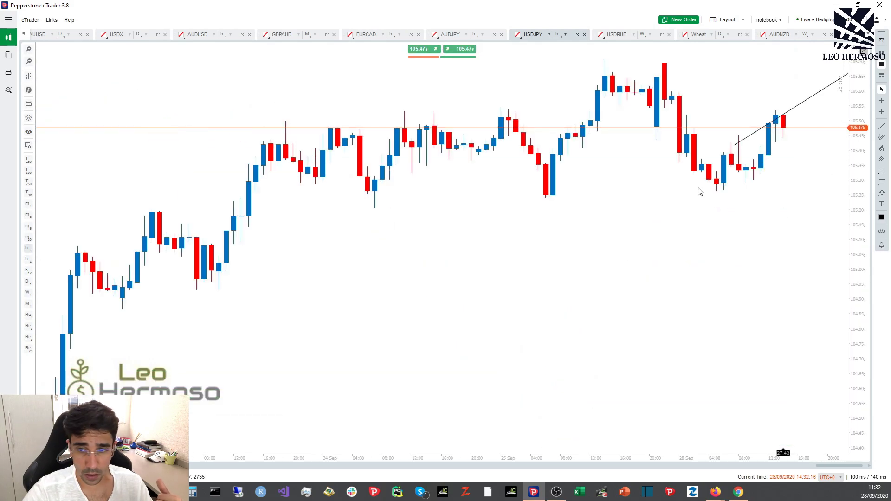
left_click(28, 262)
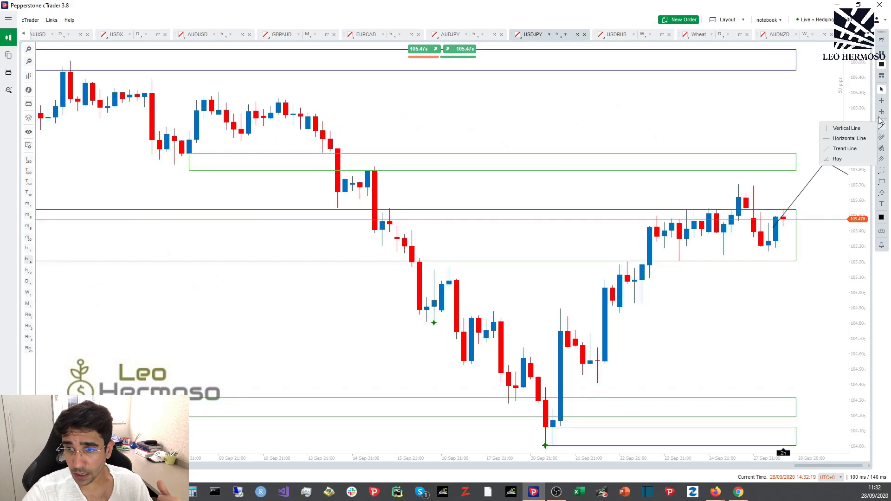
left_click_drag(788, 217, 775, 66)
left_click_drag(855, 73, 866, 116)
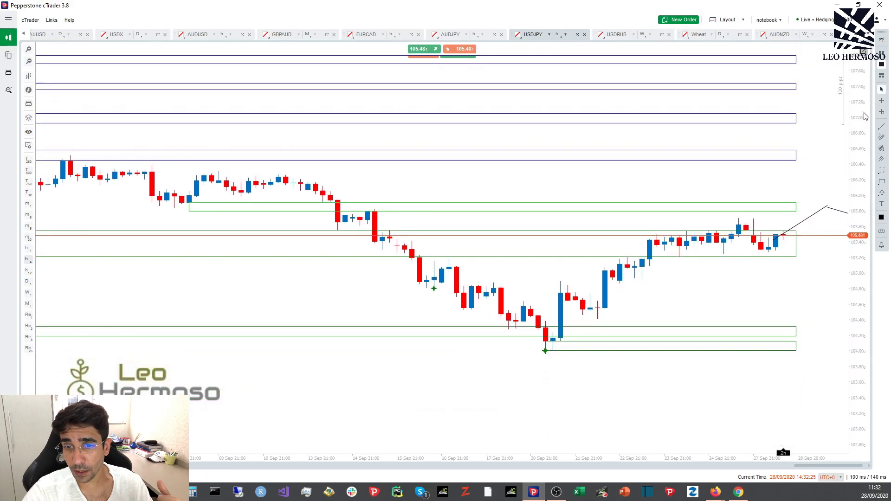
Step: Reapply the SupplyDemand indicator with Max Breakouts 2 from the Object Manager
left_click(28, 117)
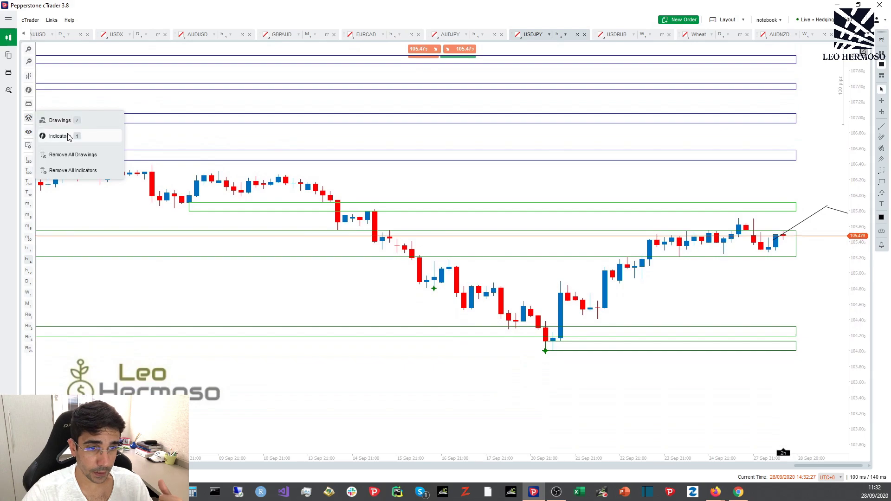
left_click(59, 136)
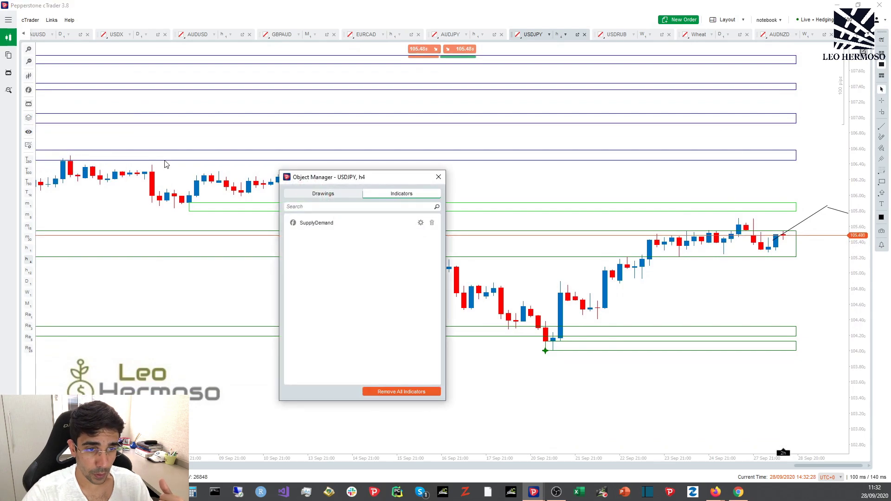
left_click(420, 224)
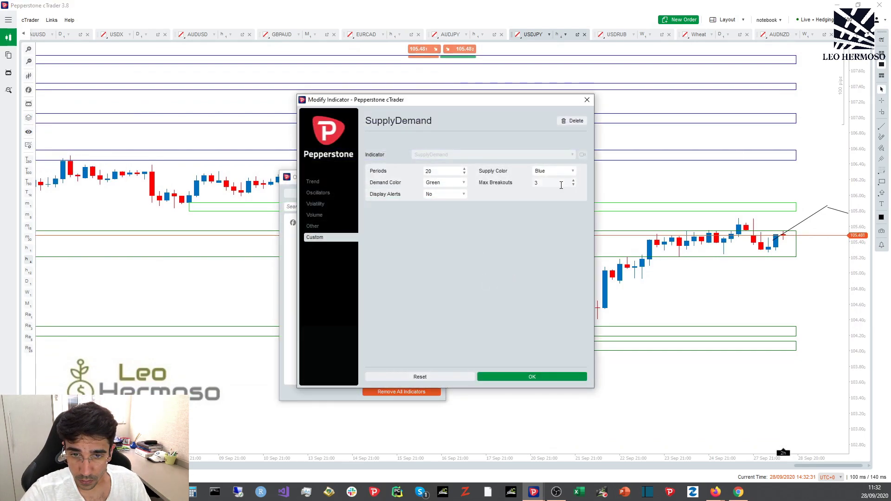
left_click(566, 377)
left_click(438, 177)
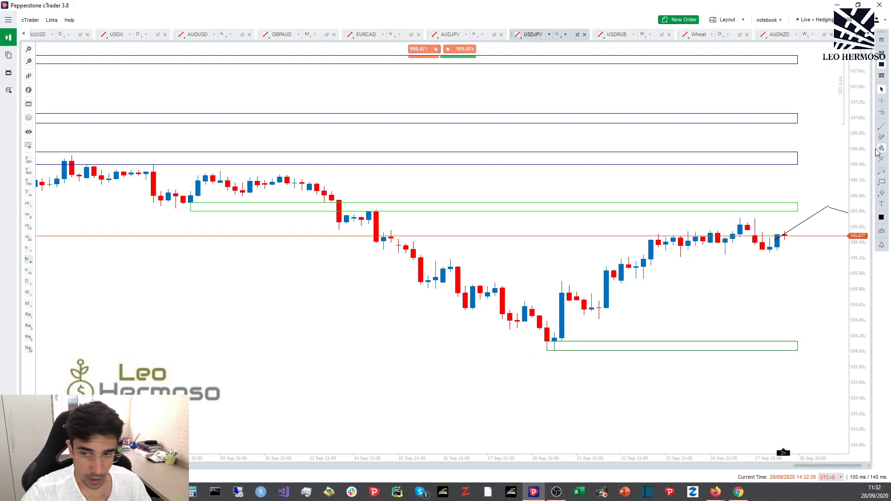
Step: Measure USDJPY moves, including about 119 pips up to 106.680 and the rise from the July low
middle_click(785, 237)
mouse_move(785, 236)
left_mouse_down()
mouse_move(791, 119)
mouse_move(792, 147)
mouse_move(780, 158)
left_mouse_up()
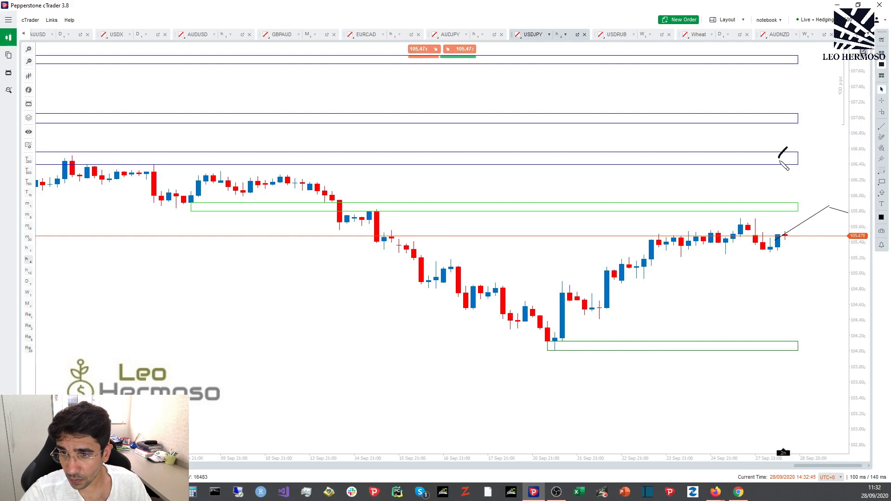
left_click_drag(780, 453, 890, 181)
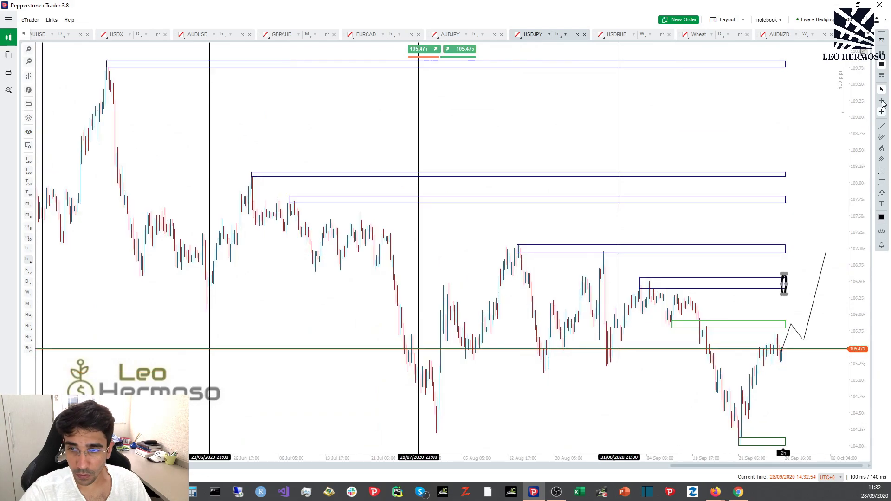
left_click(883, 102)
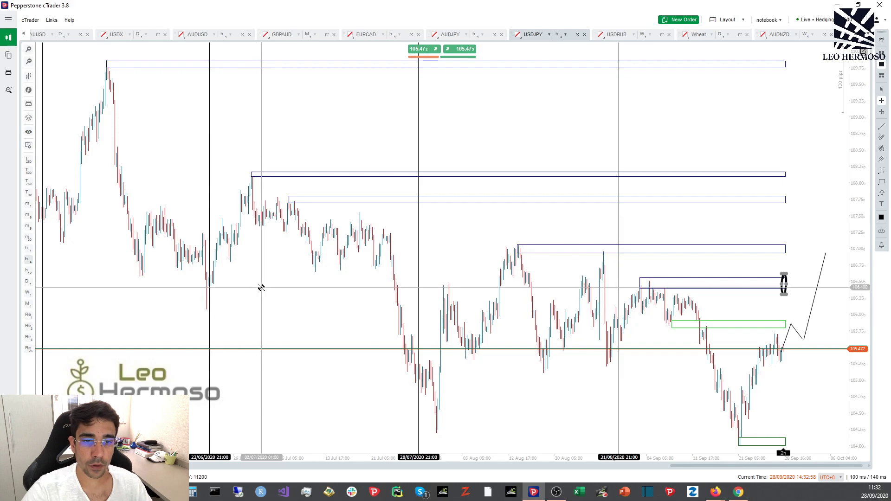
left_click_drag(211, 284, 252, 174)
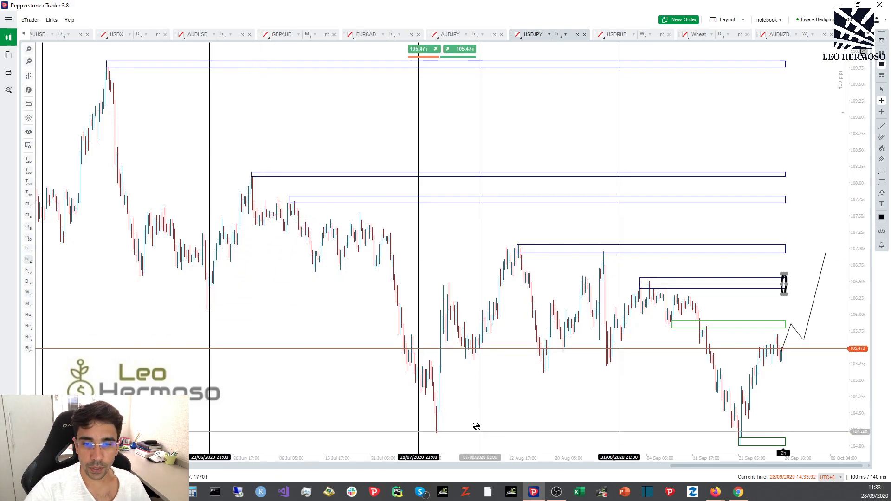
left_click_drag(418, 368, 441, 422)
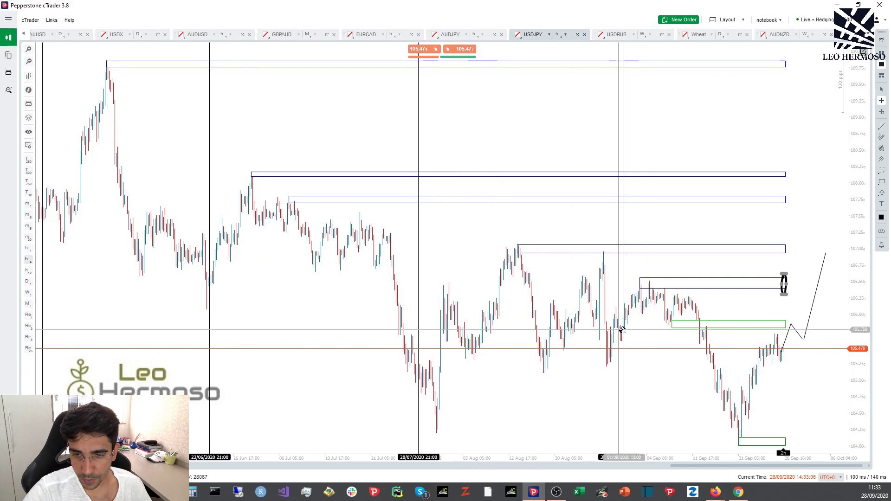
left_click_drag(622, 328, 650, 286)
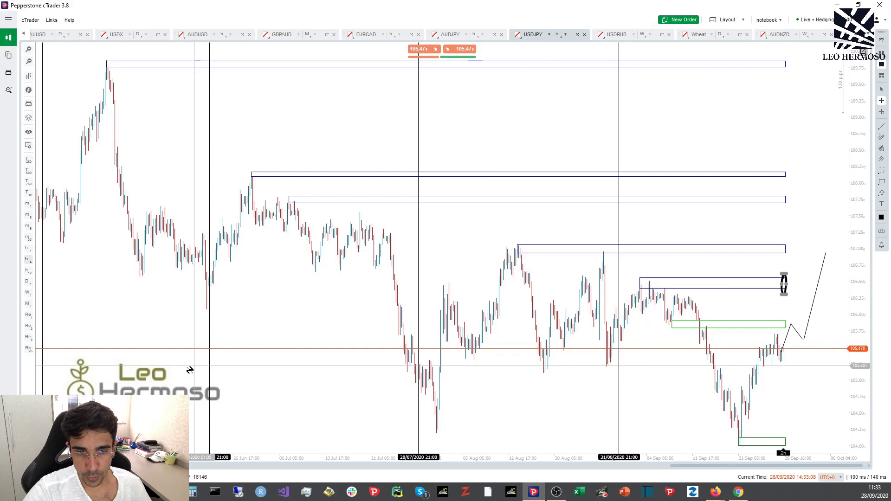
Step: Measure the 140.4-pip and 19.8-pip moves in May–August, then switch to the hourly timeframe
left_click_drag(129, 295, 372, 300)
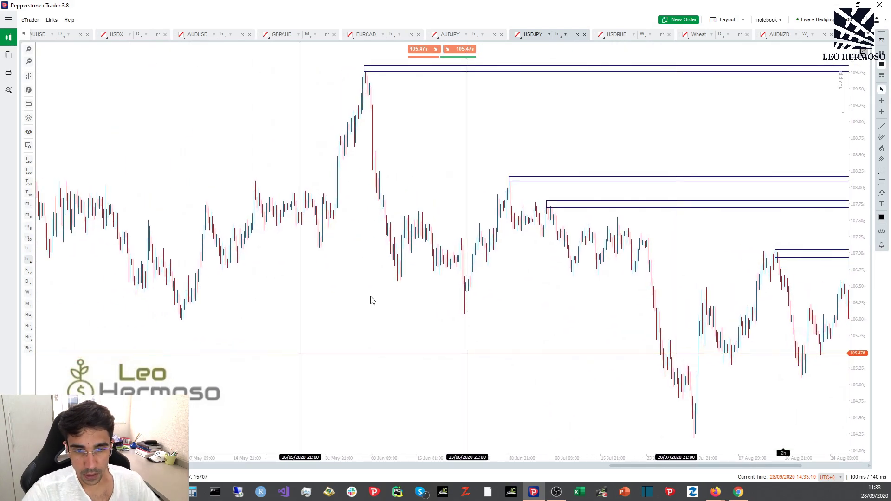
left_click_drag(299, 219, 317, 174)
left_click_drag(300, 217, 366, 68)
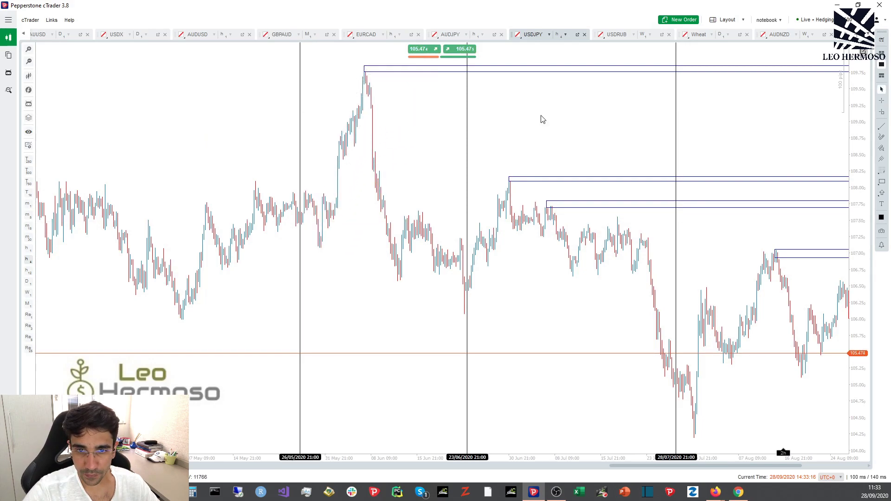
scroll(467, 127, "down", 5)
left_click_drag(515, 263, 487, 200)
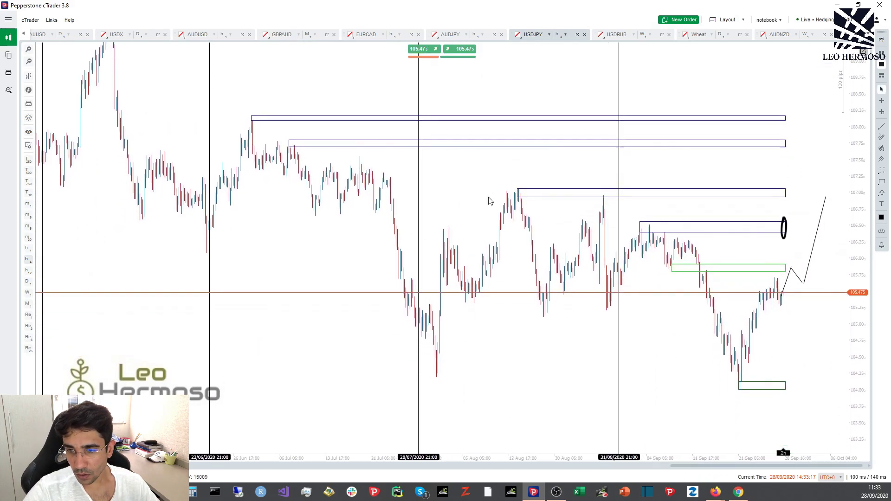
left_click(27, 250)
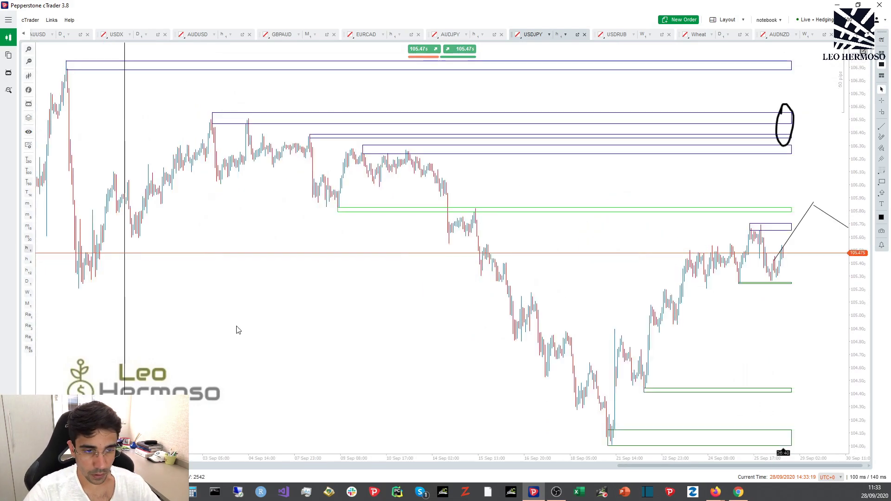
Step: Enable Positions in Viewing Options to show the 0.10-lot position's TP and SL lines
right_click(500, 188)
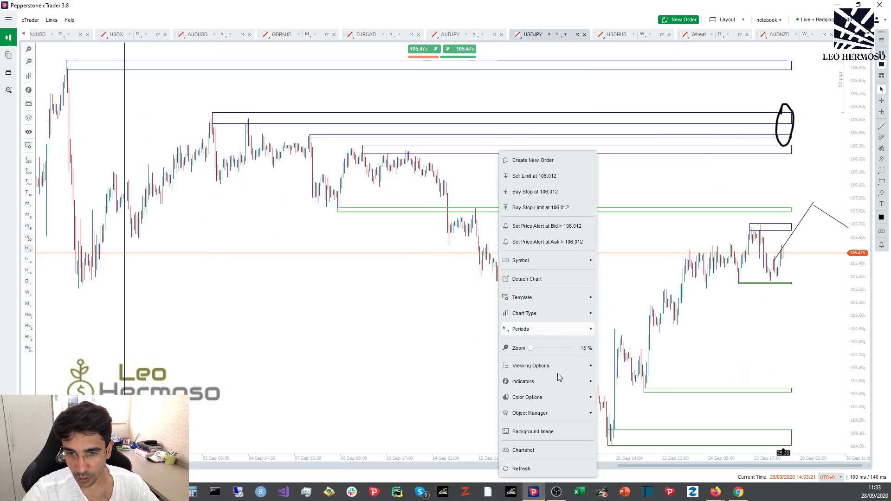
mouse_move(542, 366)
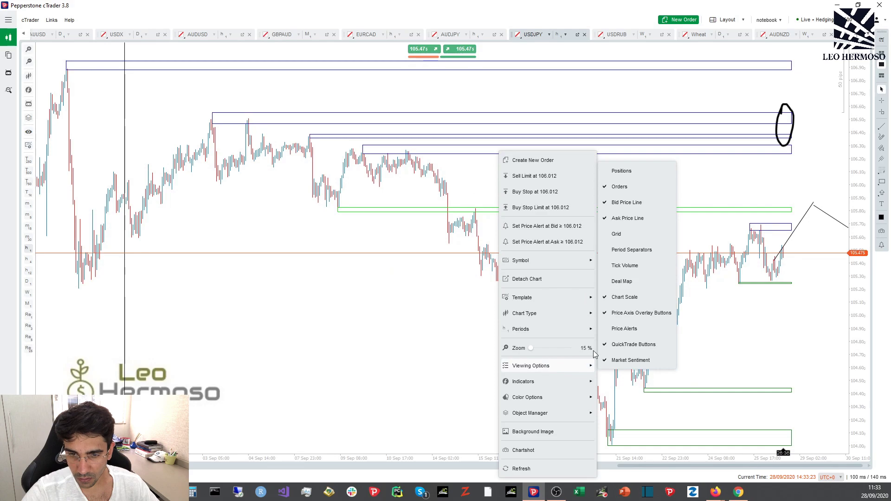
left_click(627, 172)
left_click(628, 174)
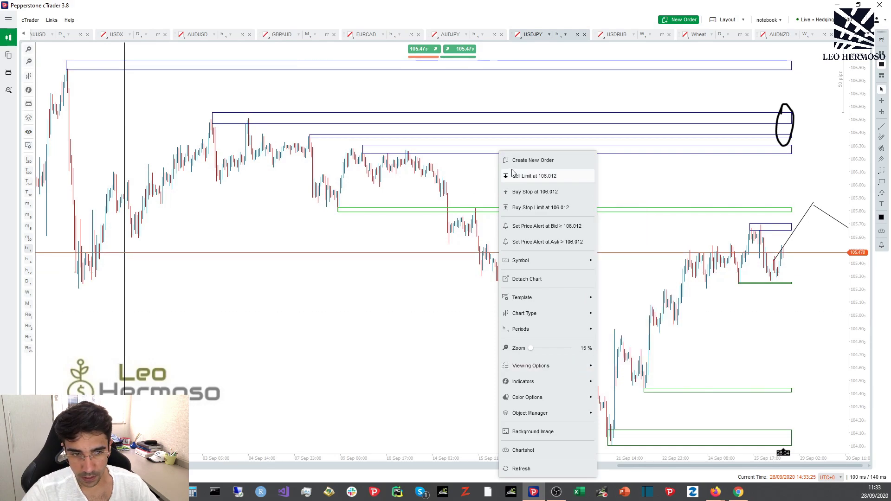
mouse_move(569, 299)
mouse_move(573, 366)
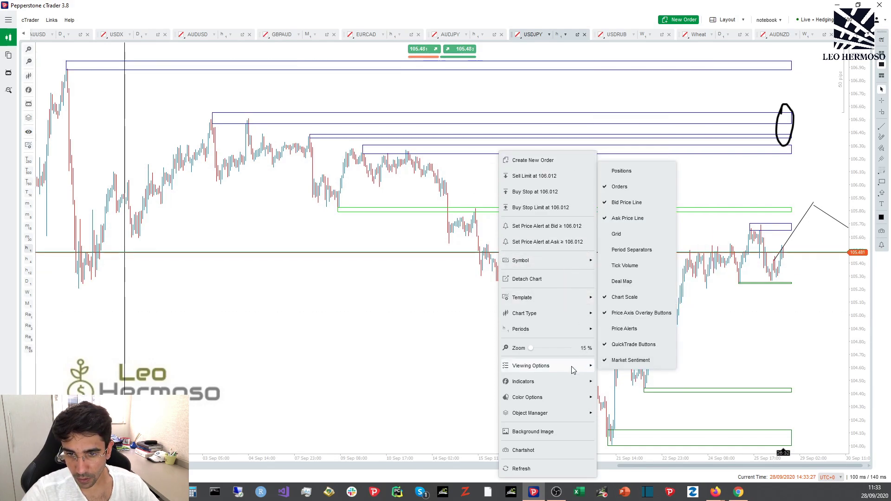
left_click(632, 173)
left_click(786, 182)
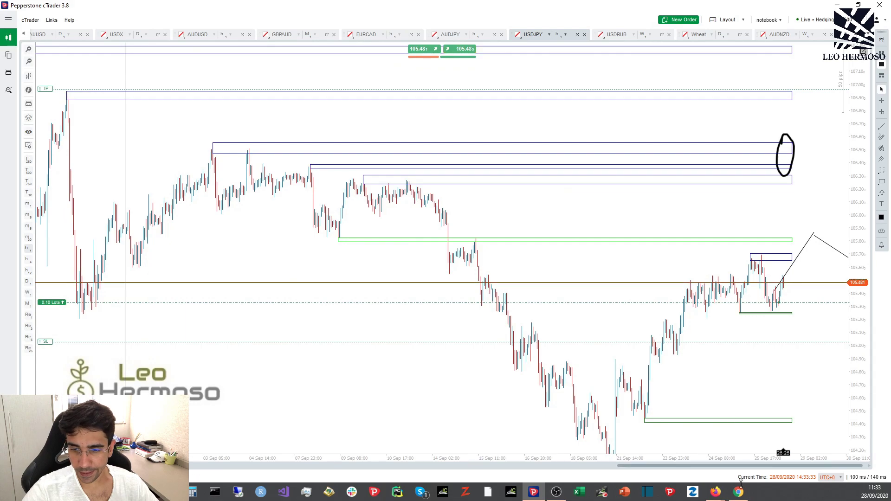
Step: Return to Leo Hermoso Tools and show the USDJPY COT charts
mouse_move(739, 492)
left_click(741, 466)
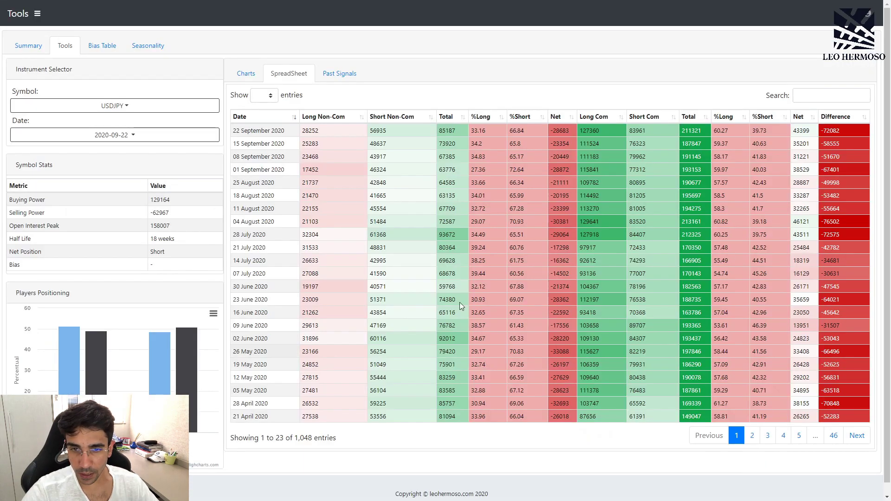
left_click(248, 79)
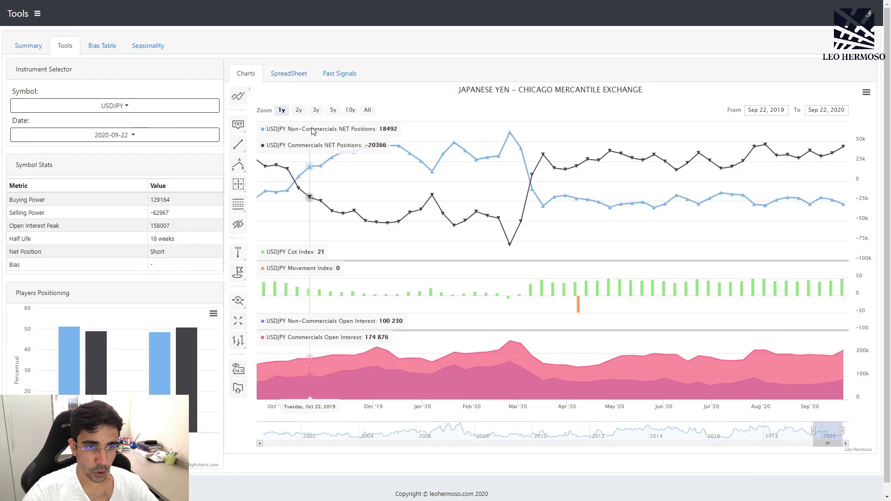
Step: Search 'usdj' in the Monthly Volatility table and highlight the 108.29 top band
left_click(38, 16)
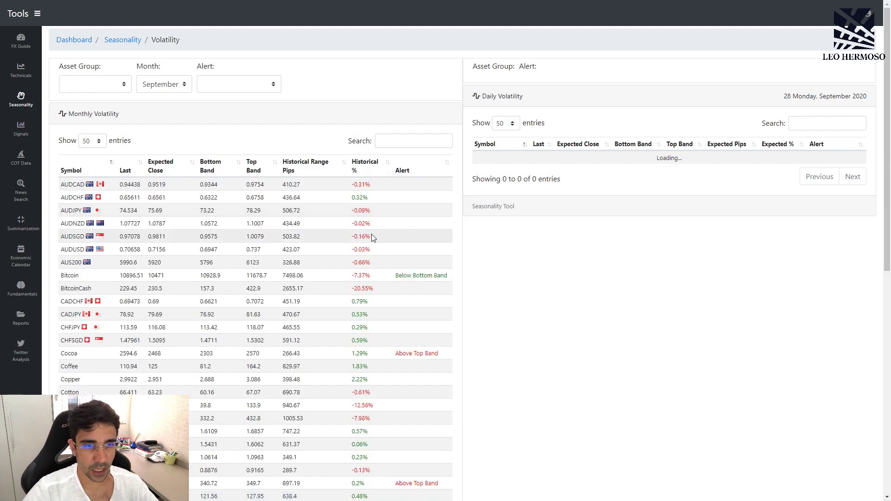
left_click(407, 143)
type("usdj")
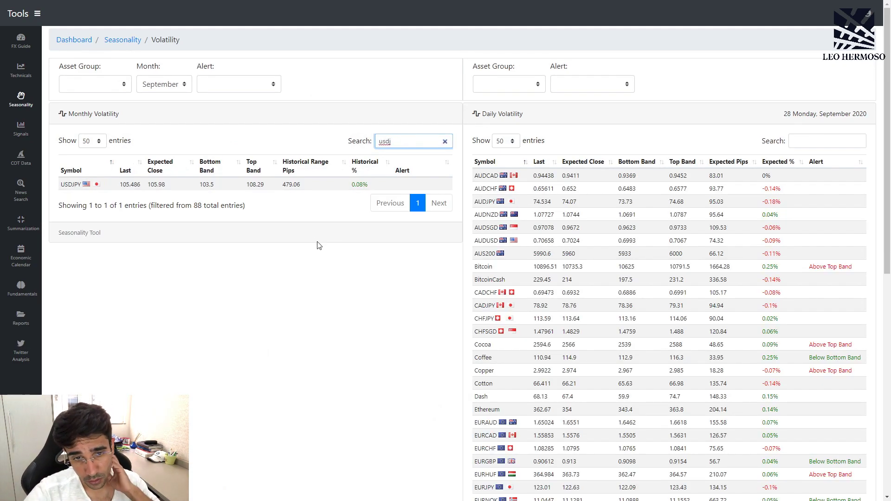
left_click_drag(270, 191, 253, 187)
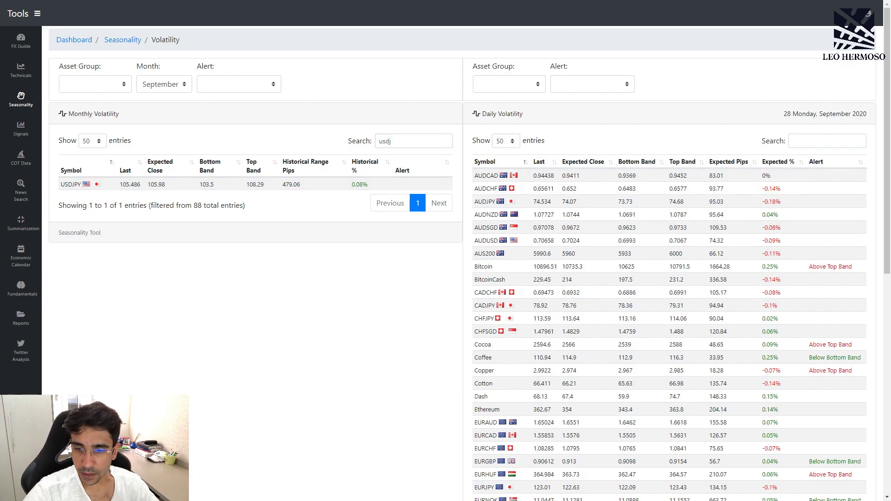
Step: Add a horizontal line at 108.290 on the USDJPY chart and compress the price scale to show it
key("alt+Tab")
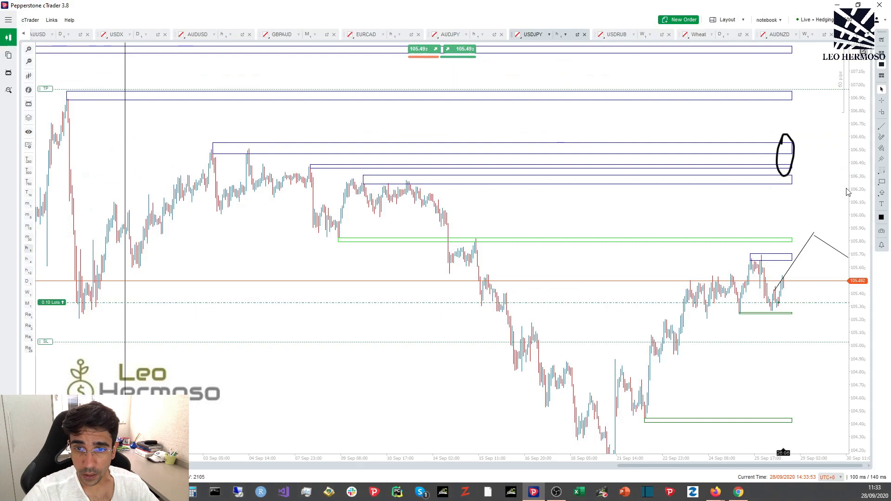
right_click(848, 192)
left_click(882, 126)
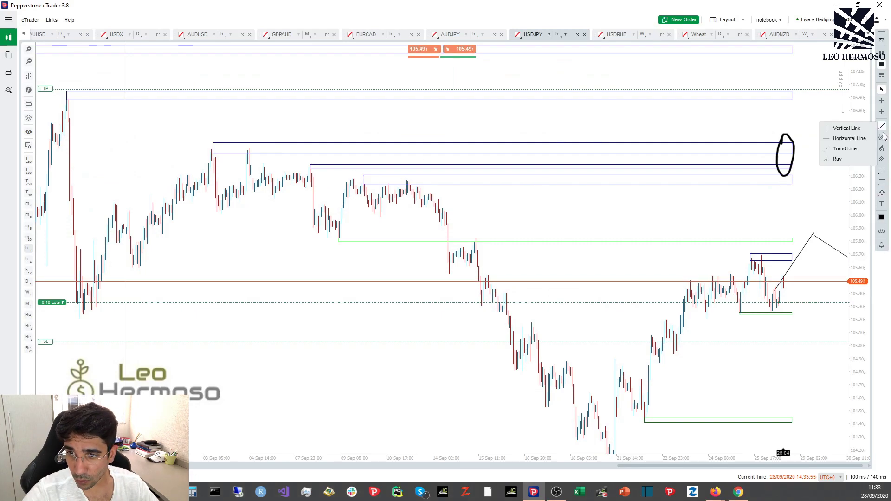
left_click(850, 139)
left_click(442, 135)
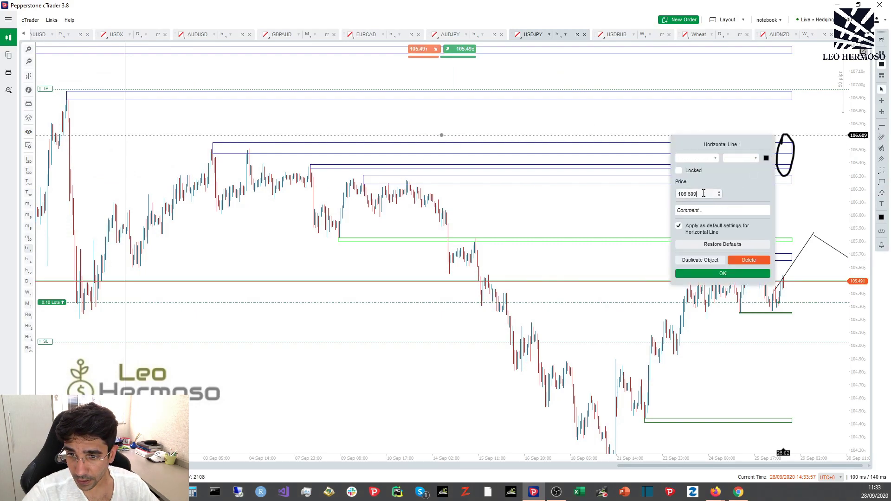
key("BackSpace")
key("BackSpace")
key("BackSpace")
type("8.290")
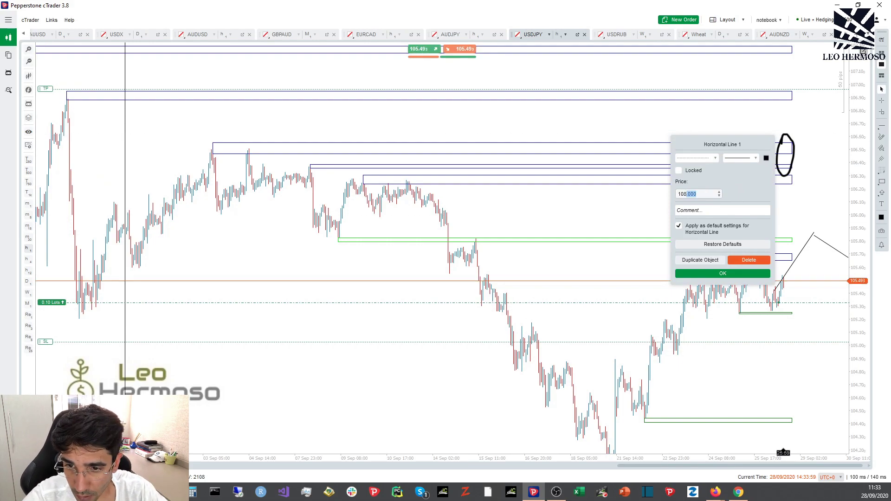
left_click(723, 274)
left_click_drag(859, 265, 859, 277)
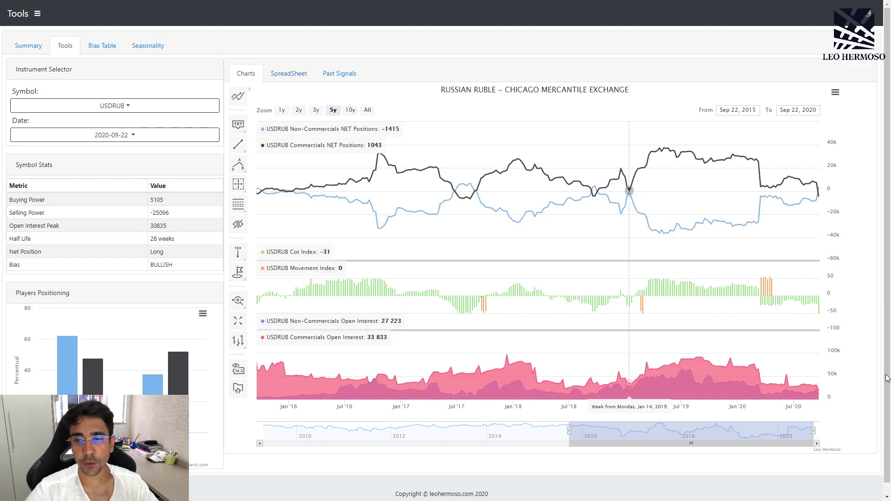
Step: Zoom the USDRUB COT charts to the last 3 years
left_click(316, 110)
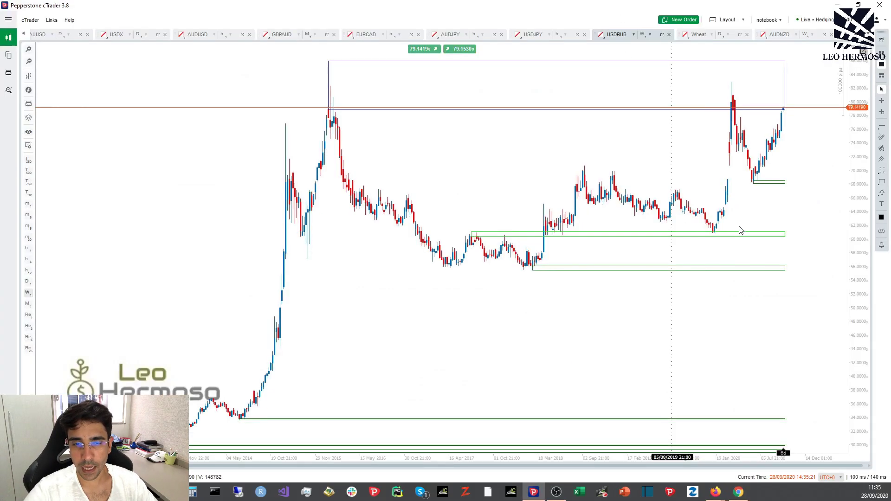
Step: Compress the USDRUB price axis so the supply zone and demand boxes fit on screen
mouse_move(868, 99)
left_mouse_down()
mouse_move(864, 113)
mouse_move(860, 103)
left_mouse_up()
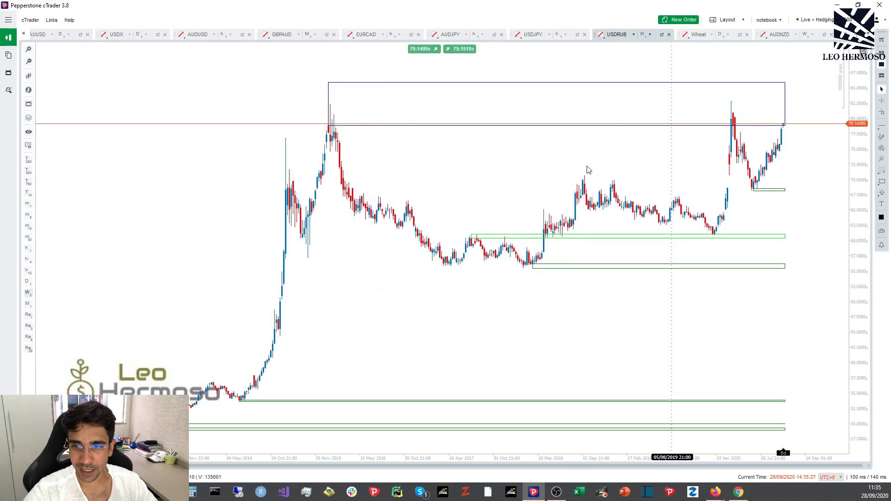
scroll(860, 109, "down", 3)
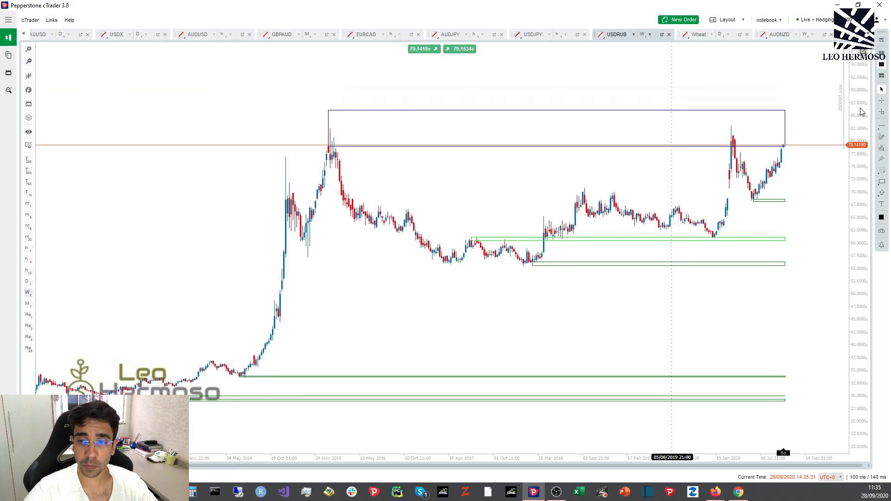
scroll(861, 111, "up", 1)
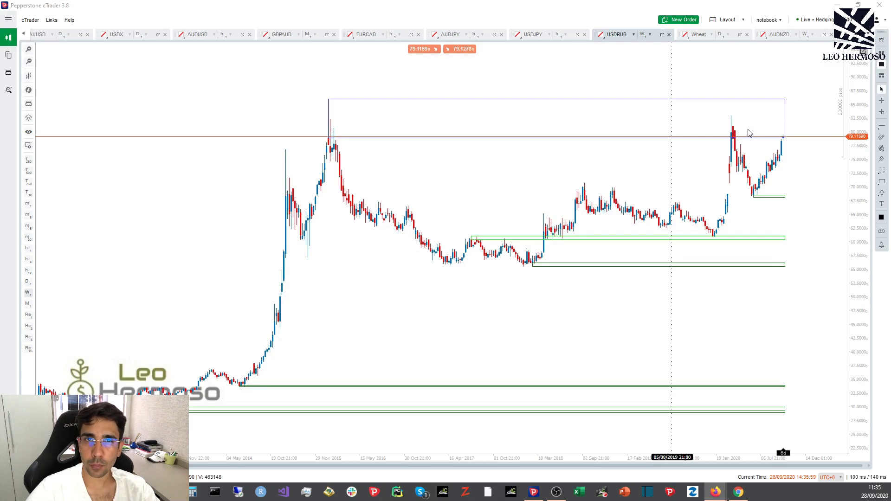
left_click(844, 31)
left_click(714, 114)
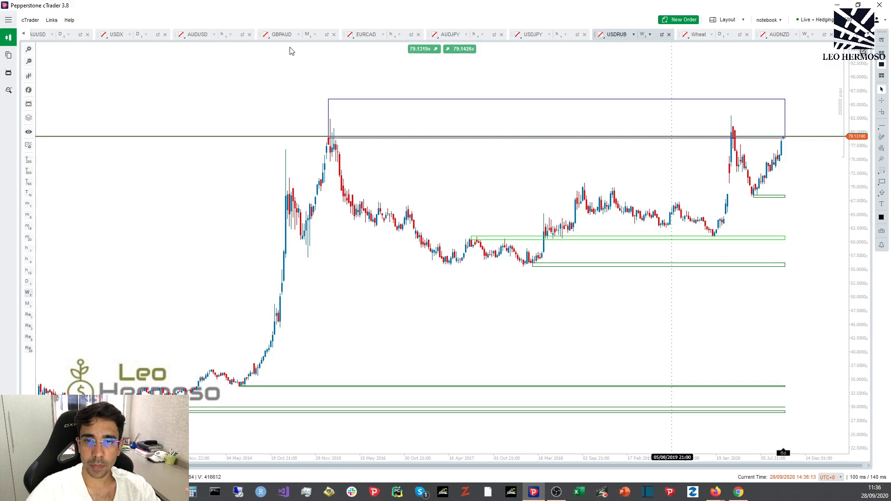
Step: Open the Seasonality Volatility page from the Leo Hermoso Tools sidebar
left_click(738, 492)
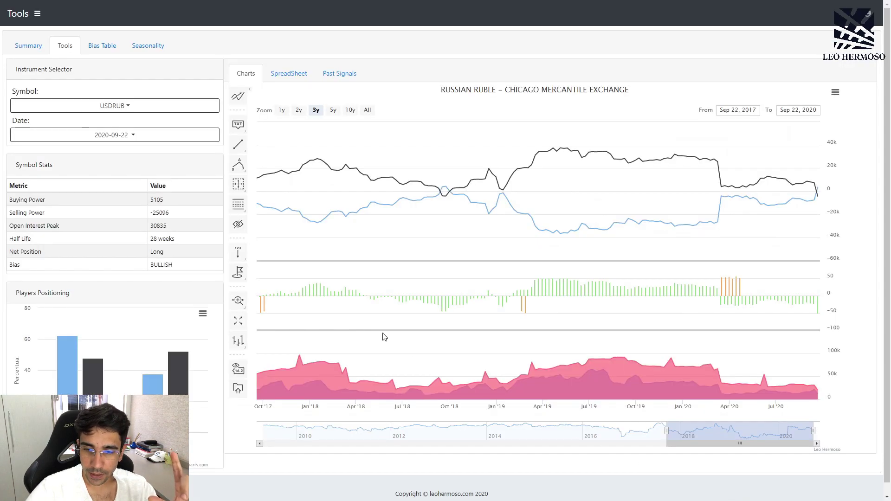
left_click(37, 14)
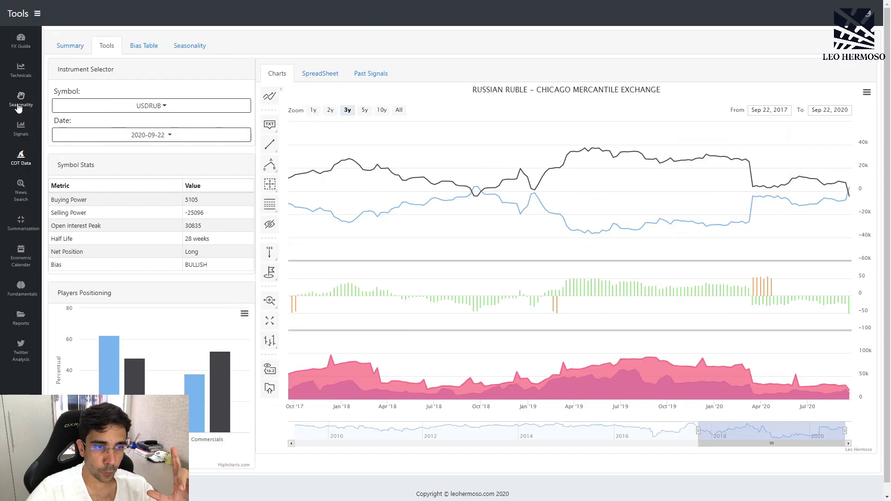
mouse_move(16, 99)
left_click(70, 112)
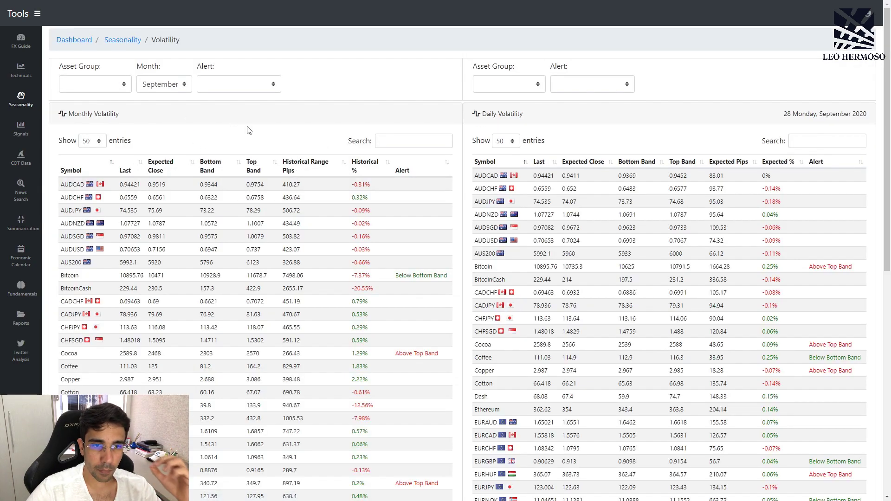
Step: Search 'RUB' in Monthly Volatility to see USDRUB above its 74.6642 top band, then return to cTrader
left_click(379, 145)
type("ada")
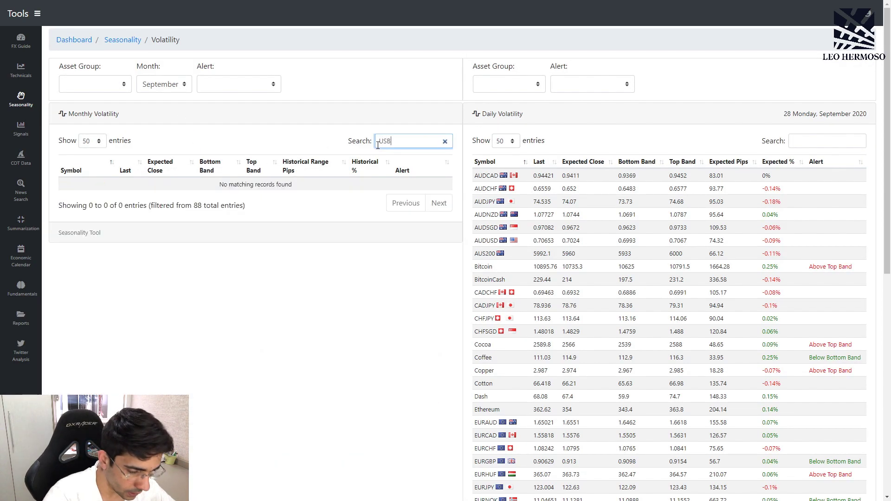
key("BackSpace")
key("BackSpace")
key("BackSpace")
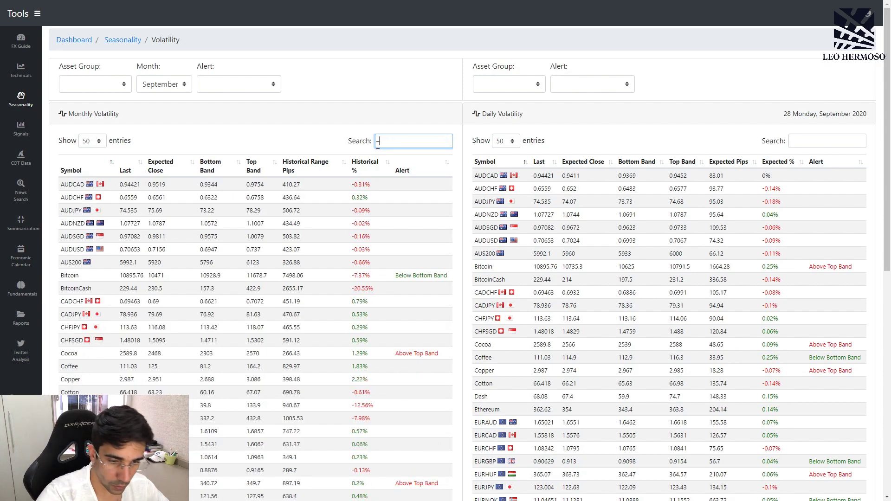
type("gold")
key("BackSpace")
key("BackSpace")
key("BackSpace")
key("BackSpace")
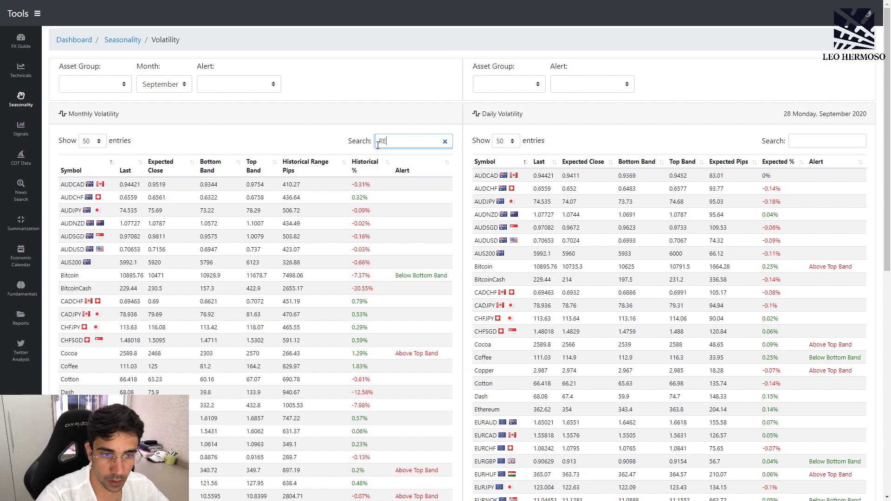
type("RUB")
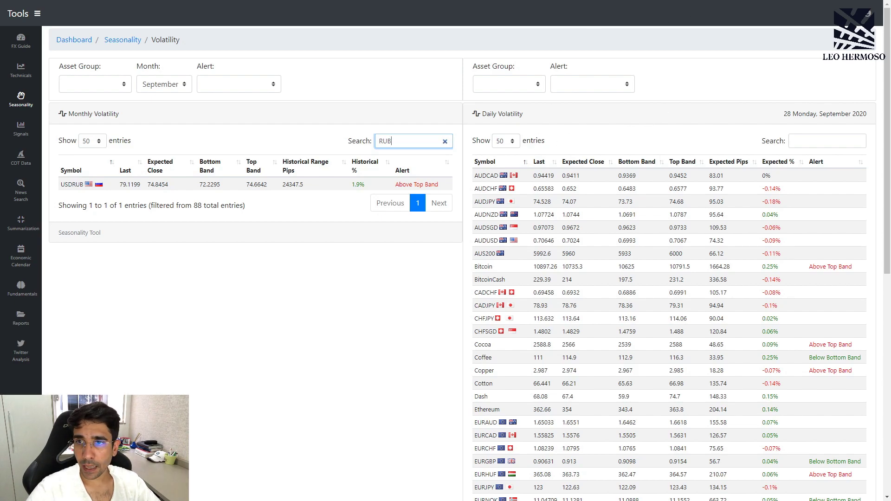
key("alt+Tab")
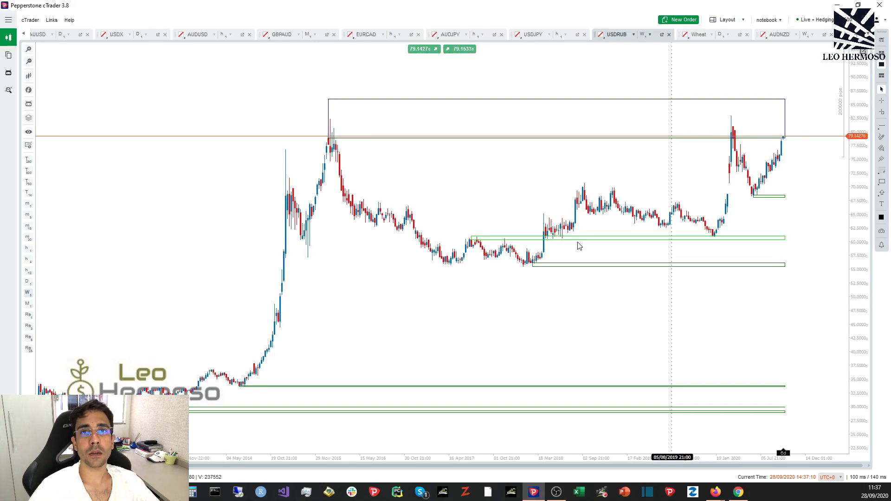
Step: Flip between the USDJPY and USDRUB charts, then bring up the browser's Seasonality Volatility page
left_click(533, 34)
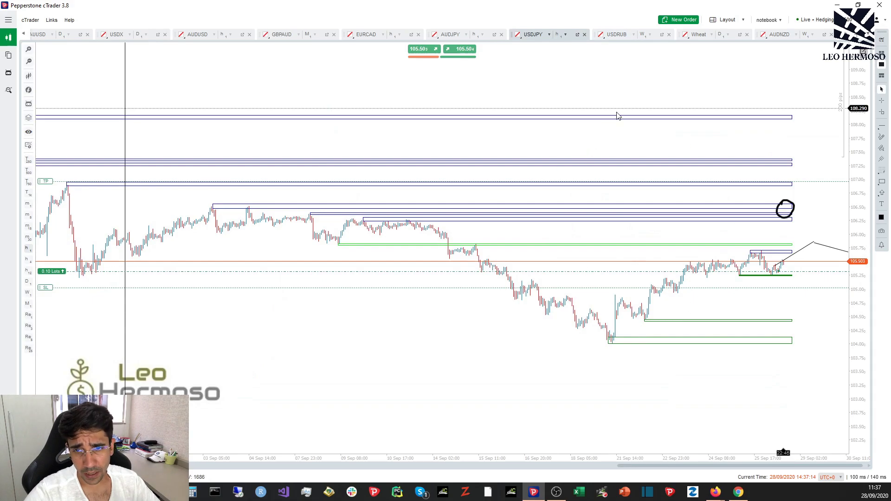
left_click(617, 34)
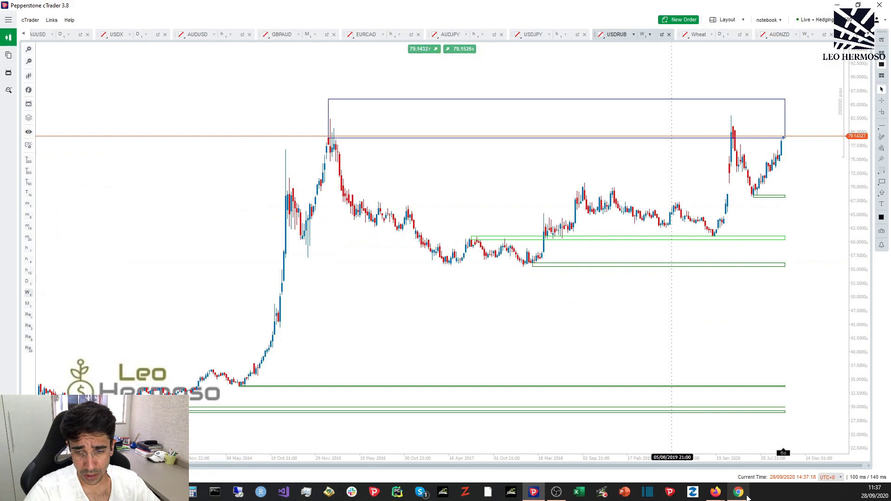
mouse_move(747, 497)
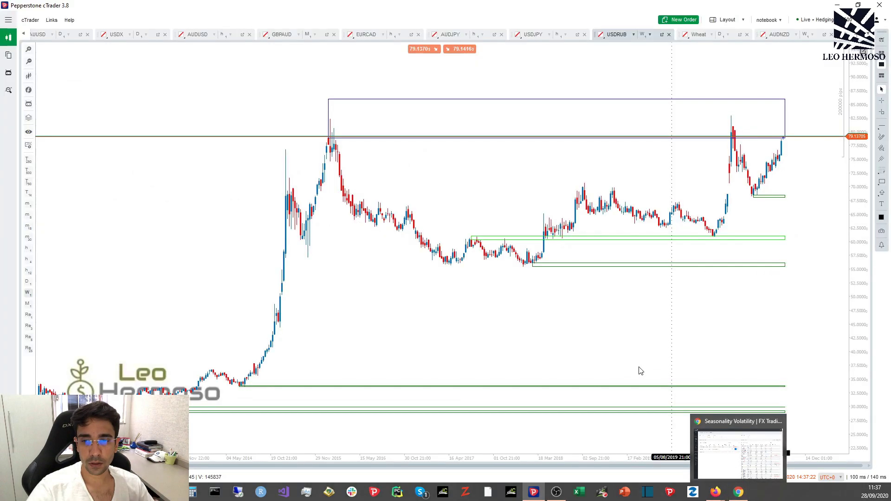
left_click(697, 435)
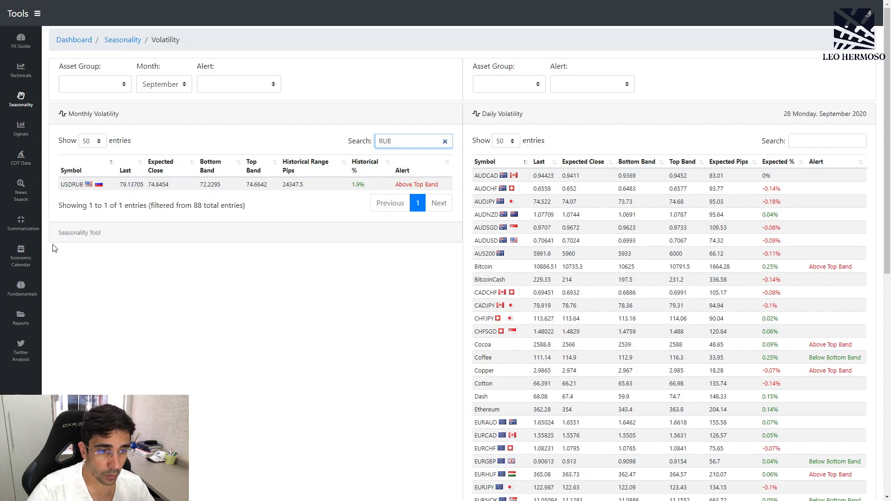
Step: Open the COT Data Tools charts and load USDRUB from the Symbol list
left_click(23, 167)
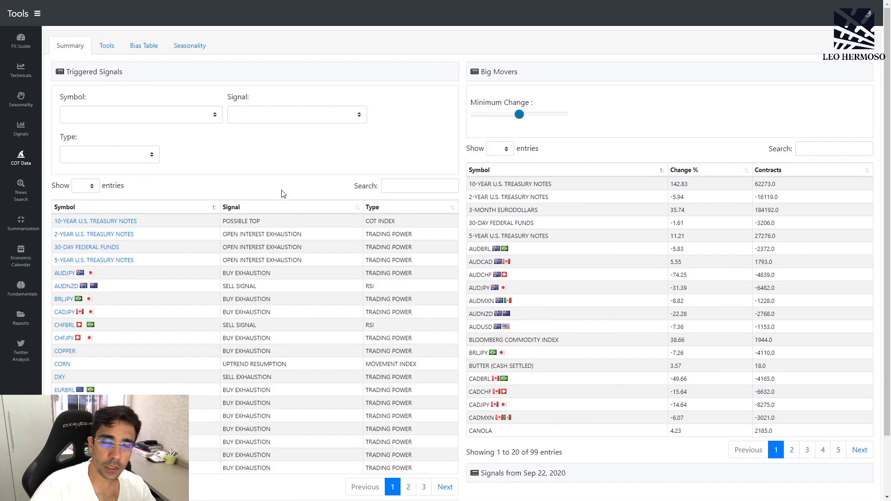
left_click(106, 46)
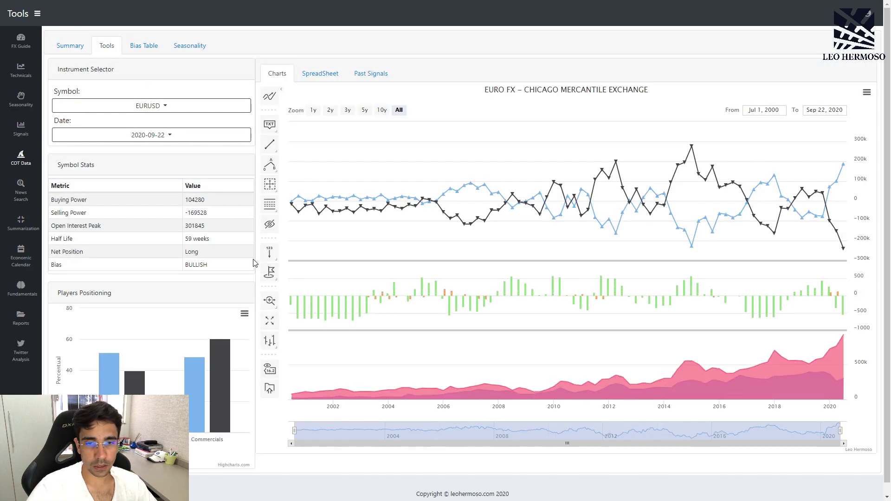
left_click(158, 107)
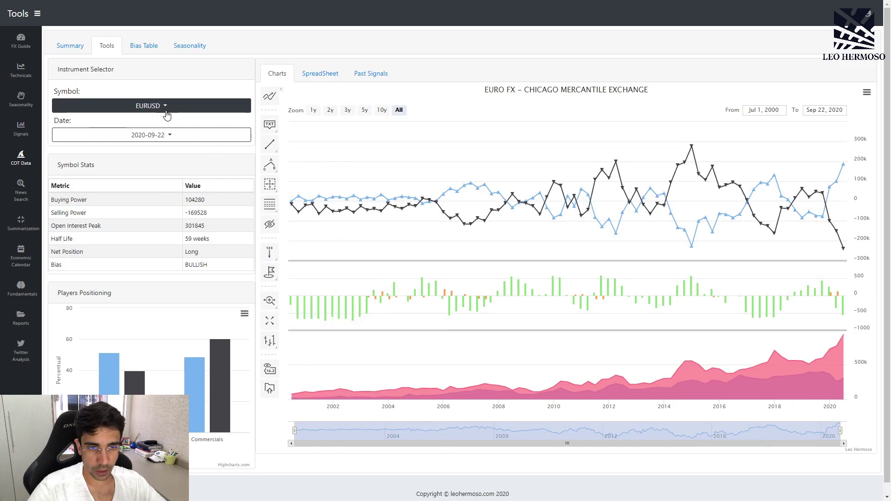
scroll(134, 232, "down", 3)
scroll(134, 232, "down", 10)
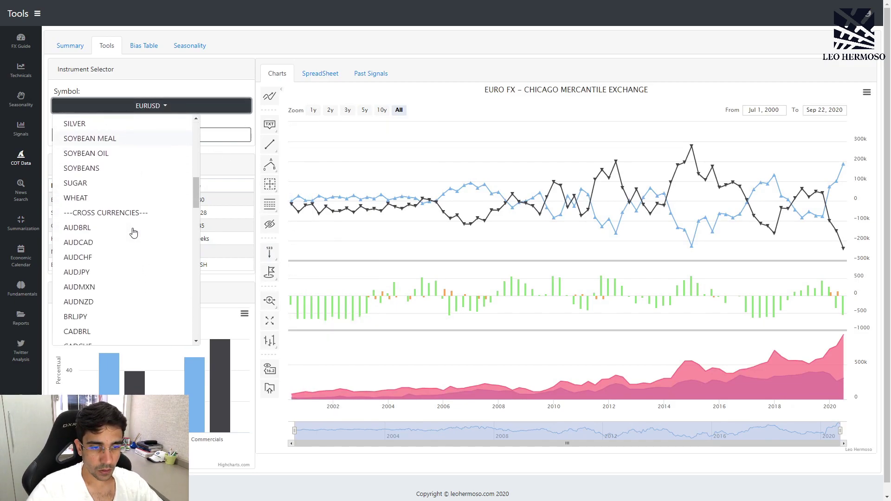
scroll(133, 232, "down", 12)
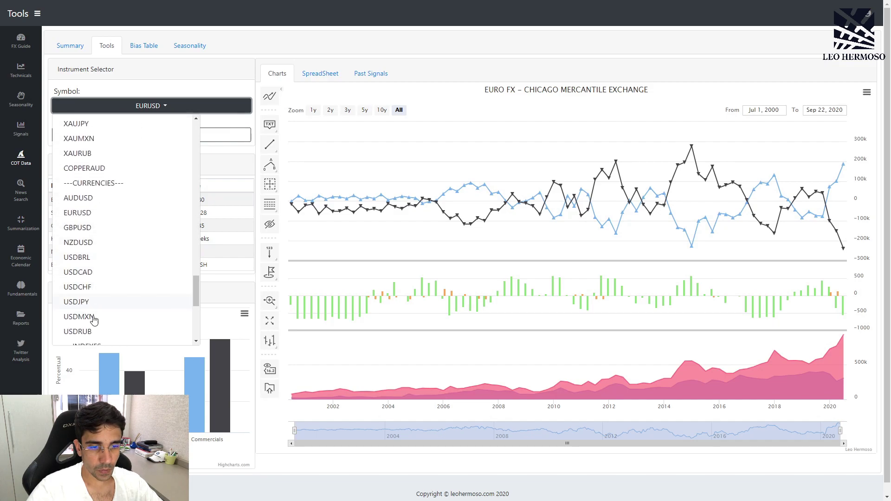
left_click(100, 333)
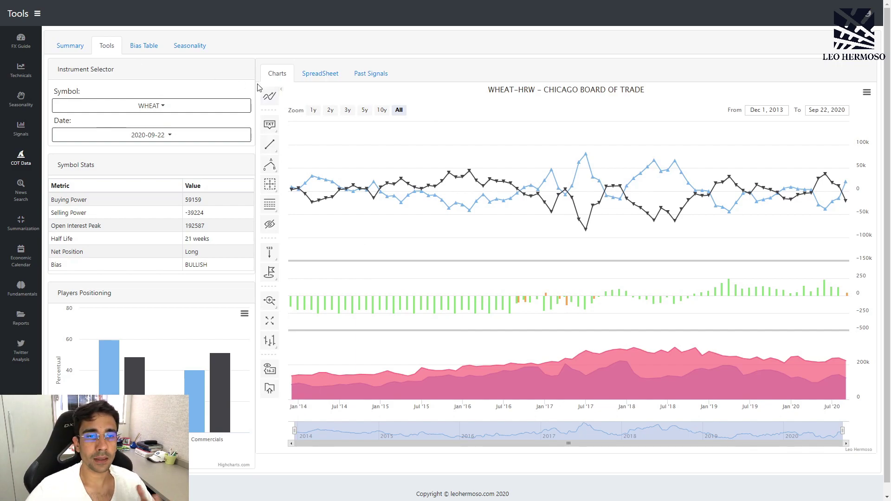
Step: Filter the Triggered Signals summary to the UPTREND RESUMPTION signal type
left_click(70, 46)
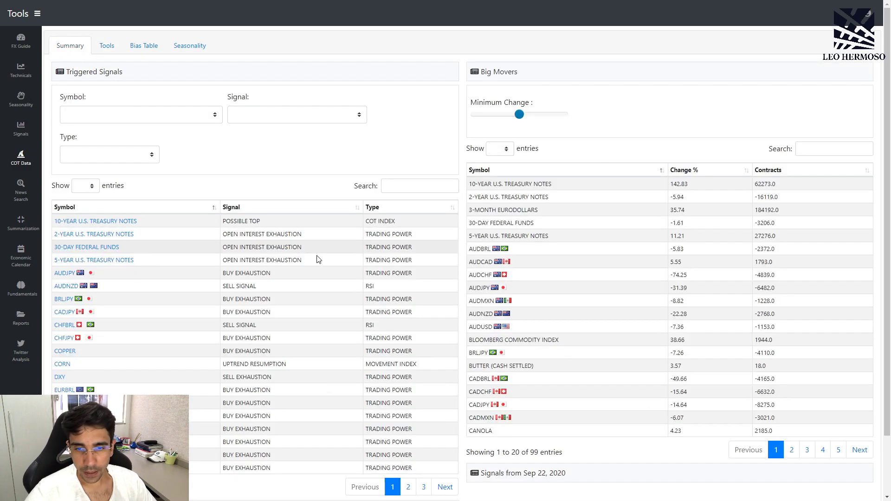
left_click(263, 123)
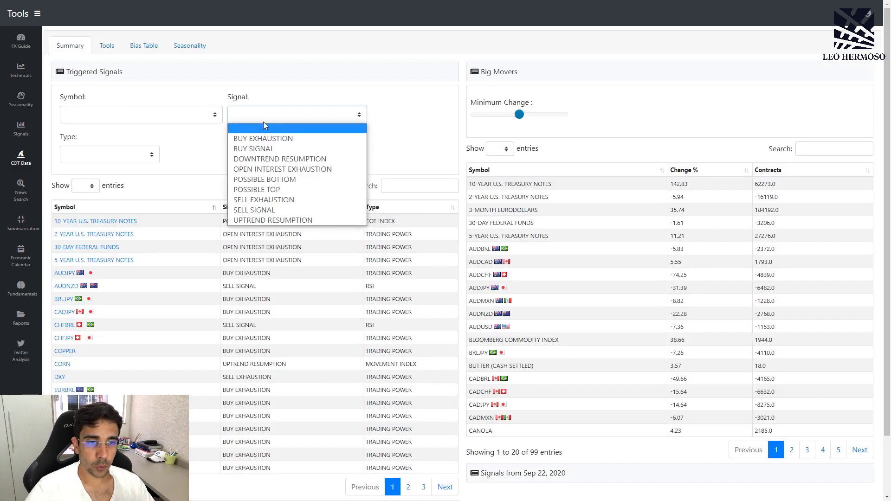
left_click(296, 219)
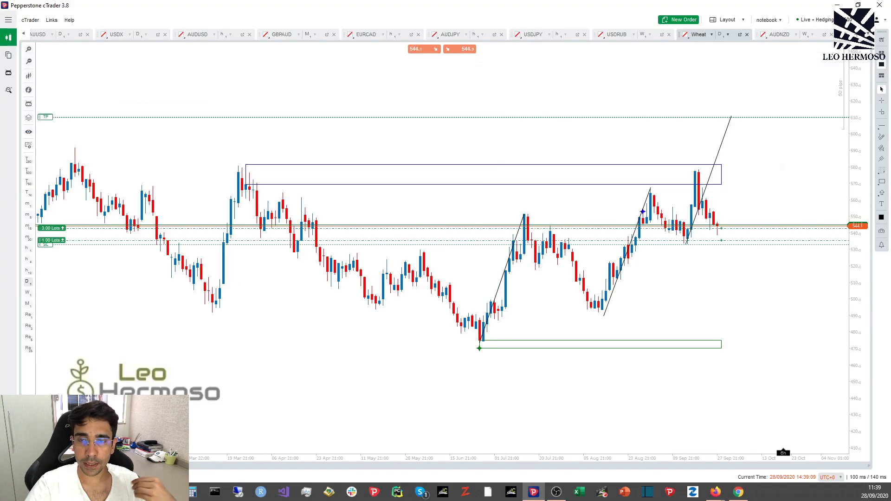
Step: Rescale the Wheat chart and freehand-draw a path from the green box up to the target
left_click_drag(867, 139, 859, 93)
left_click_drag(766, 308, 772, 319)
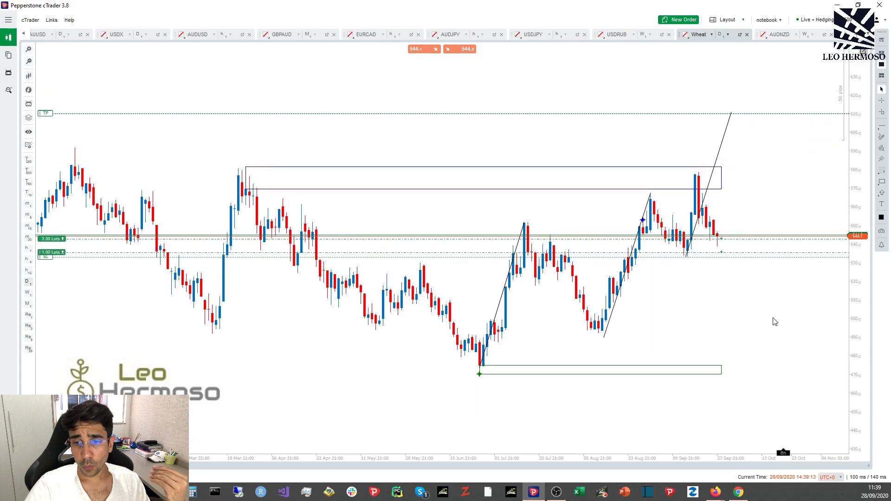
left_click(882, 137)
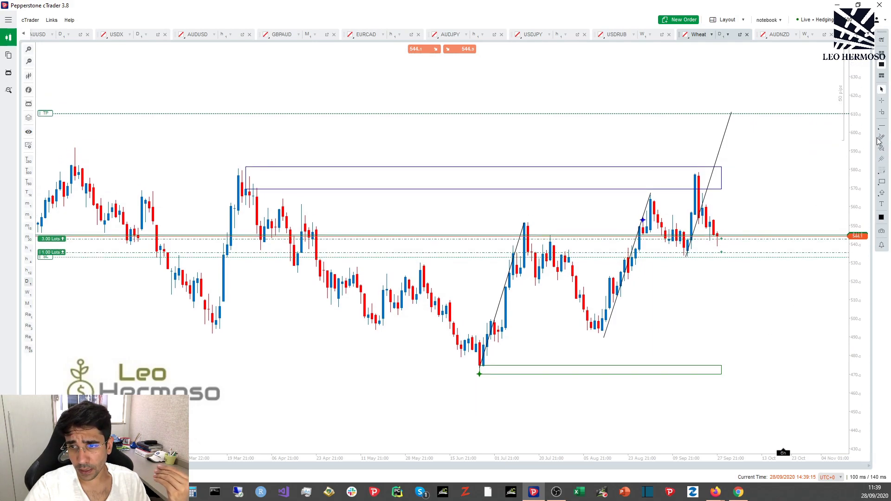
mouse_move(492, 367)
left_mouse_down()
mouse_move(499, 315)
mouse_move(542, 260)
mouse_move(610, 297)
mouse_move(643, 202)
mouse_move(710, 179)
mouse_move(741, 188)
mouse_move(816, 86)
left_mouse_up()
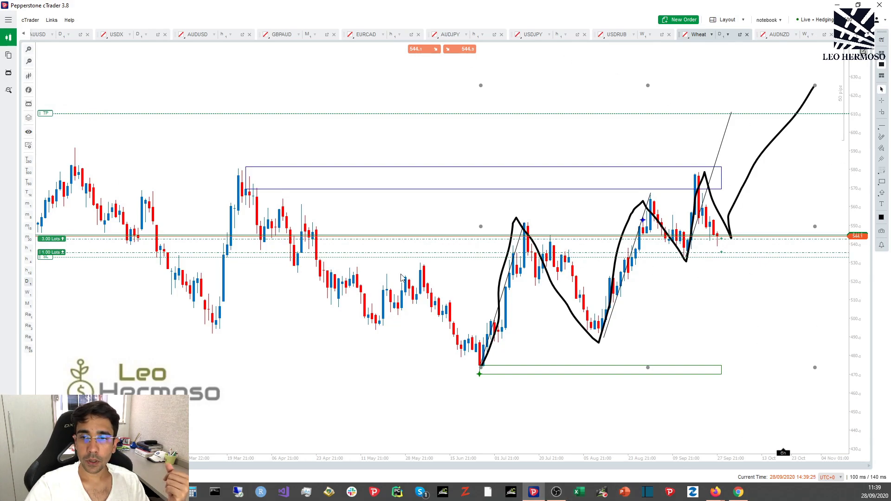
left_click(738, 491)
Step: Zoom wheat's COT charts to 3 years, spanning Aug 2017 to Aug 2020
left_click(107, 46)
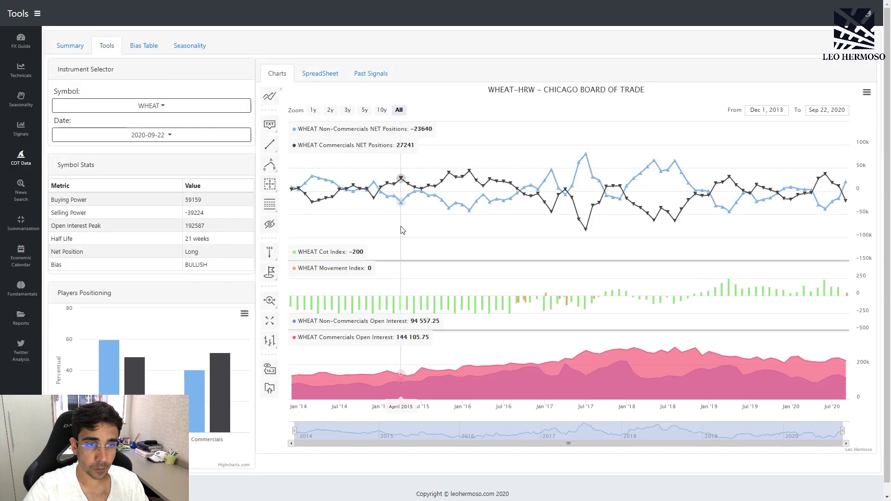
left_click(347, 110)
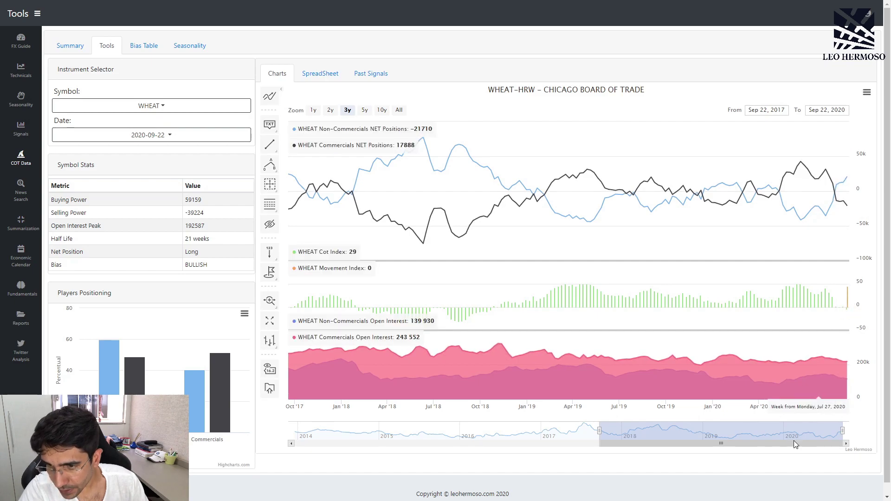
left_click_drag(785, 428, 363, 440)
left_click_drag(440, 430, 747, 421)
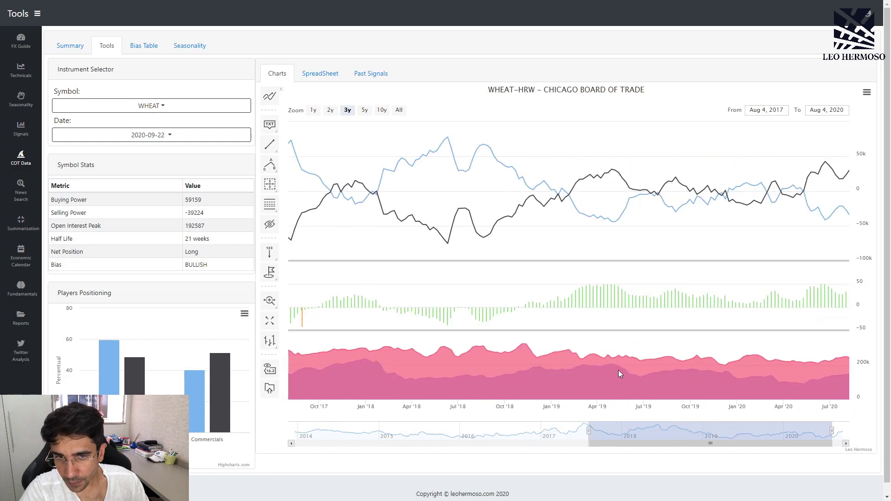
Step: Show wheat's COT spreadsheet and highlight the early-September commercial net figures
left_click(322, 75)
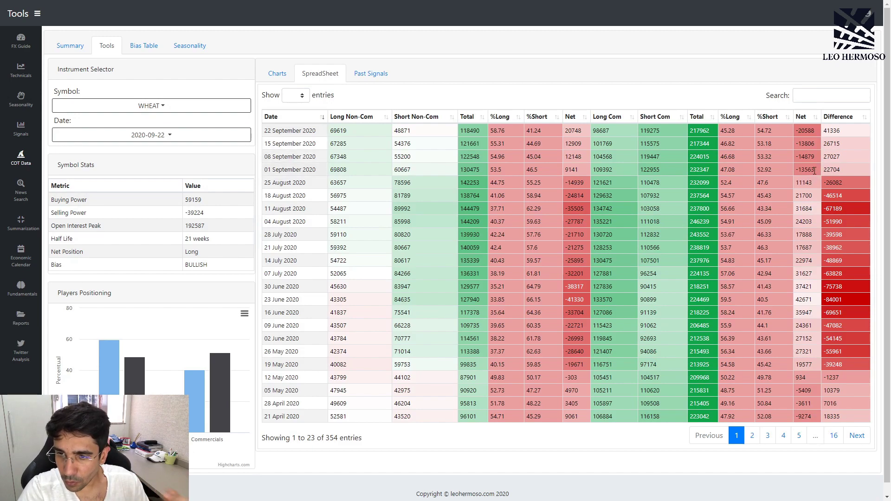
left_click_drag(815, 170, 809, 156)
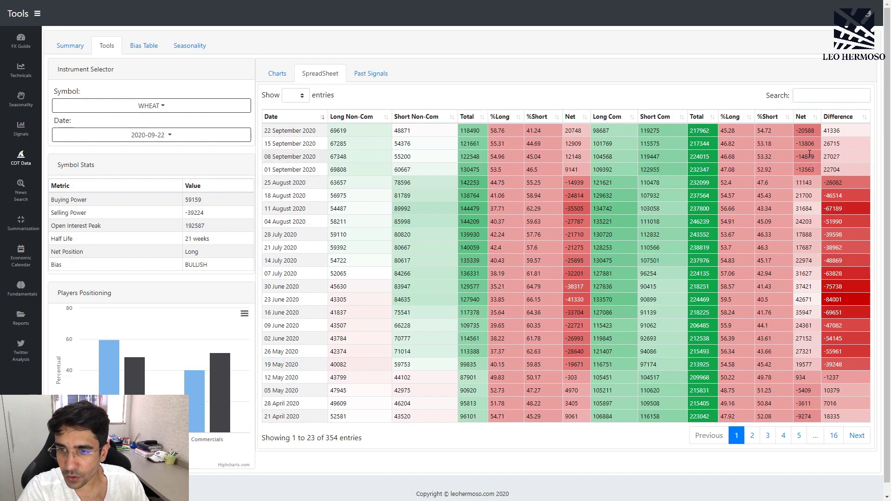
left_click(810, 147)
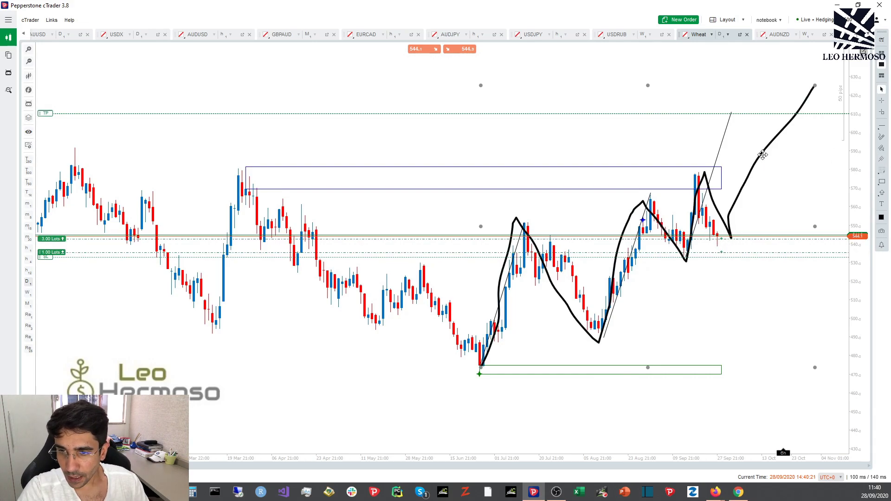
Step: Delete the freehand path, then draw and remove a loop below the latest candle
key("Delete")
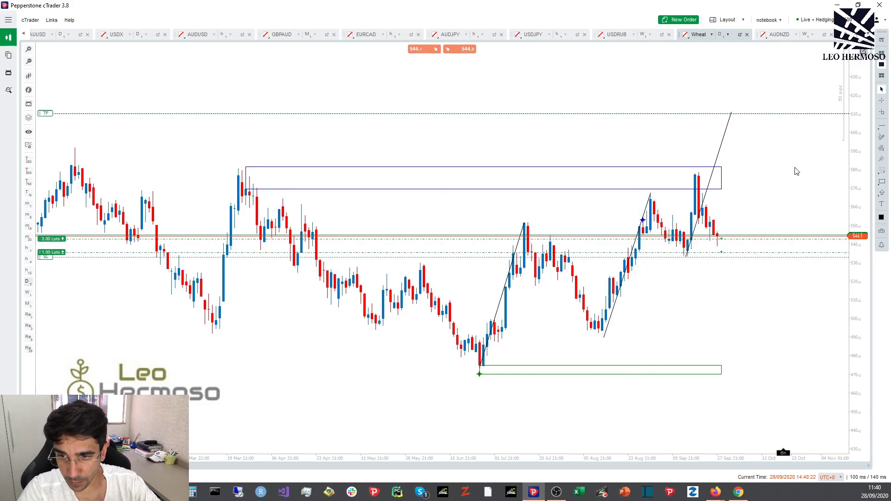
left_click(881, 138)
left_click_drag(720, 252, 722, 251)
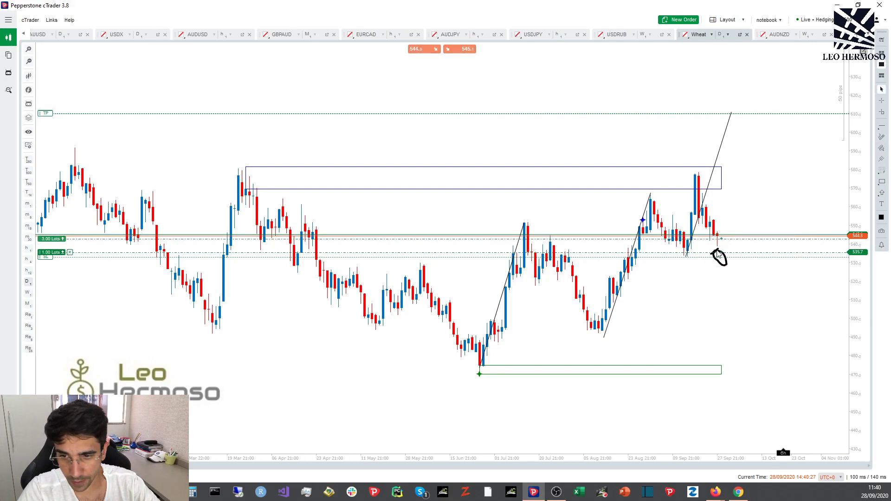
left_click(727, 263)
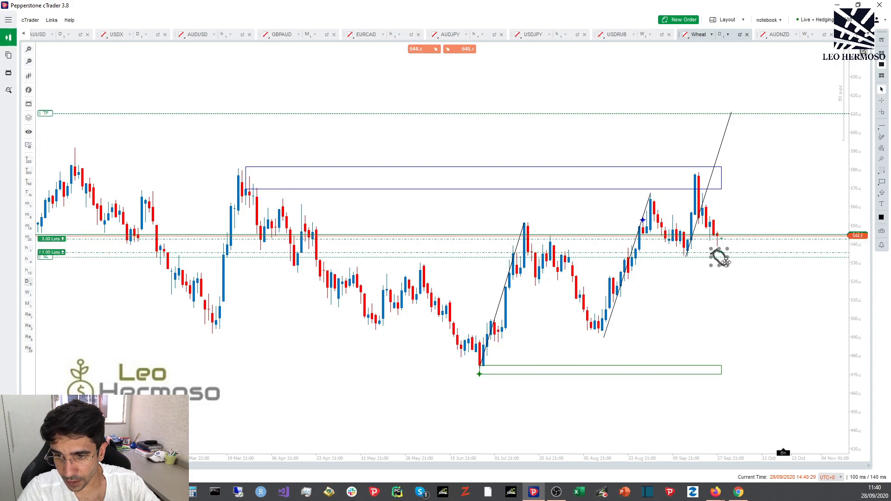
key("Delete")
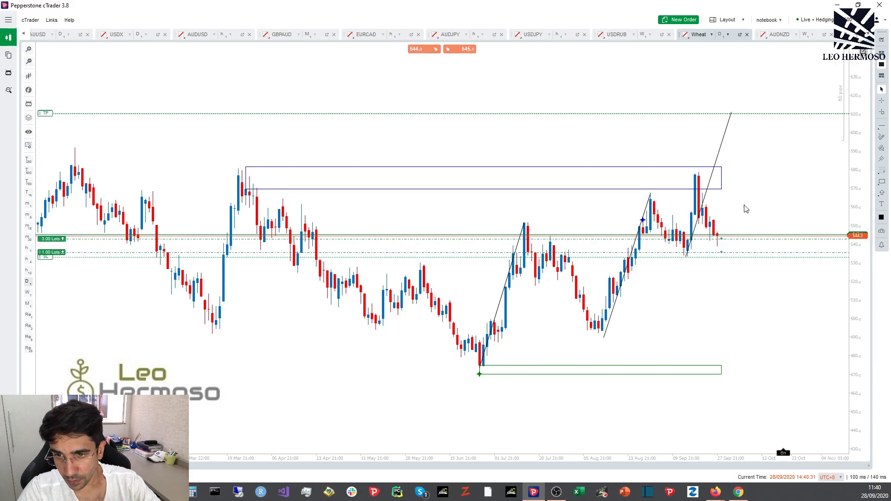
Step: Circle the recent high and the TP level, then undo and delete those freehand marks
left_click(882, 138)
mouse_move(704, 163)
left_mouse_down()
mouse_move(746, 175)
mouse_move(700, 165)
left_mouse_up()
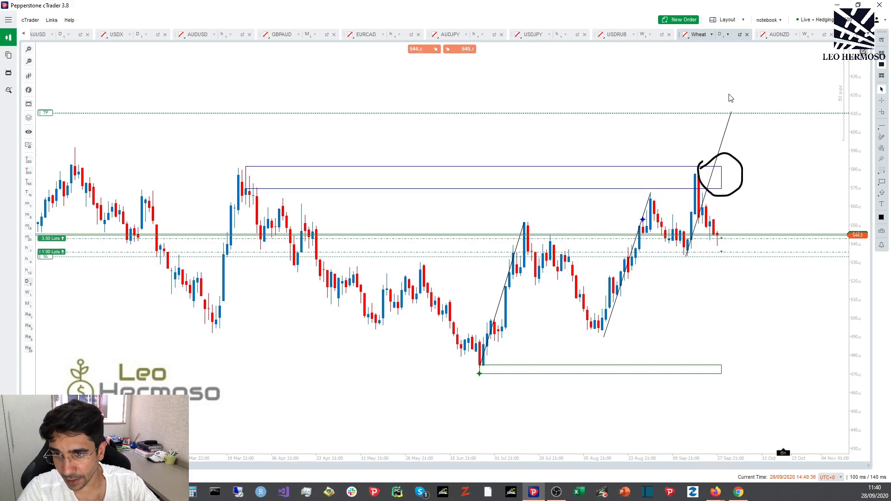
left_click(881, 137)
mouse_move(723, 103)
left_mouse_down()
mouse_move(733, 122)
mouse_move(715, 103)
left_mouse_up()
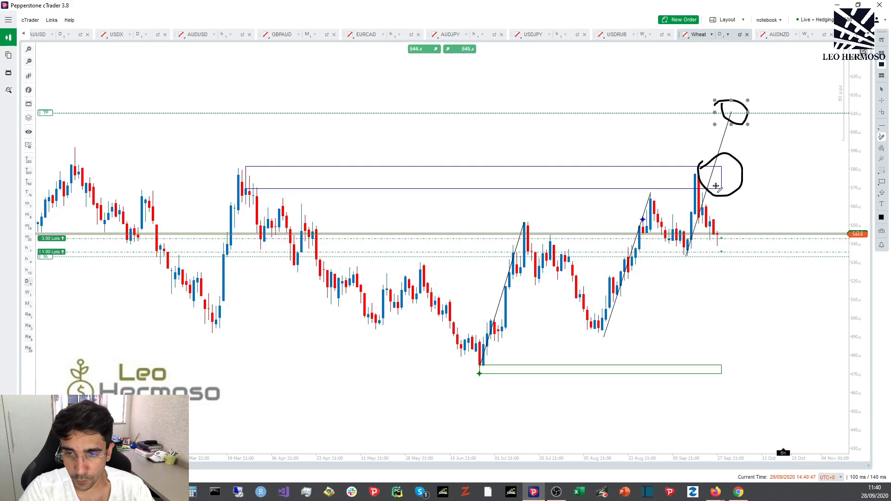
mouse_move(706, 174)
left_mouse_down()
mouse_move(734, 153)
mouse_move(760, 110)
left_mouse_up()
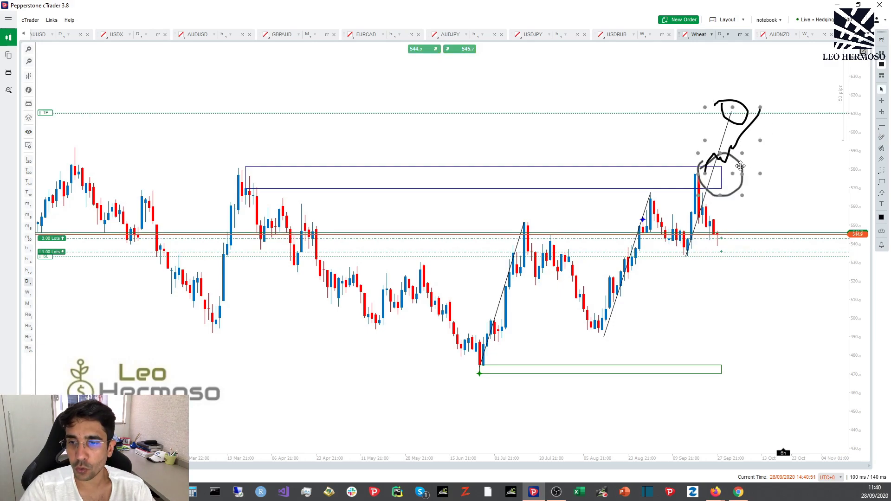
key("ctrl+z")
key("Delete")
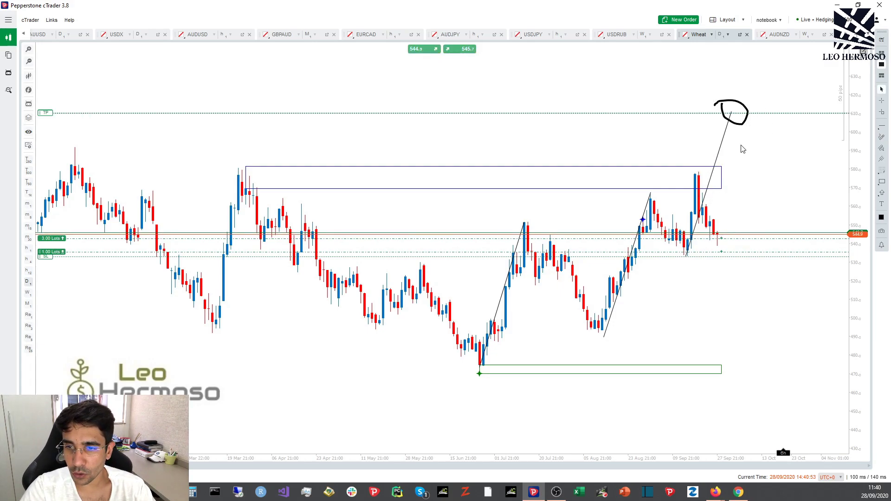
left_click(736, 126)
key("Delete")
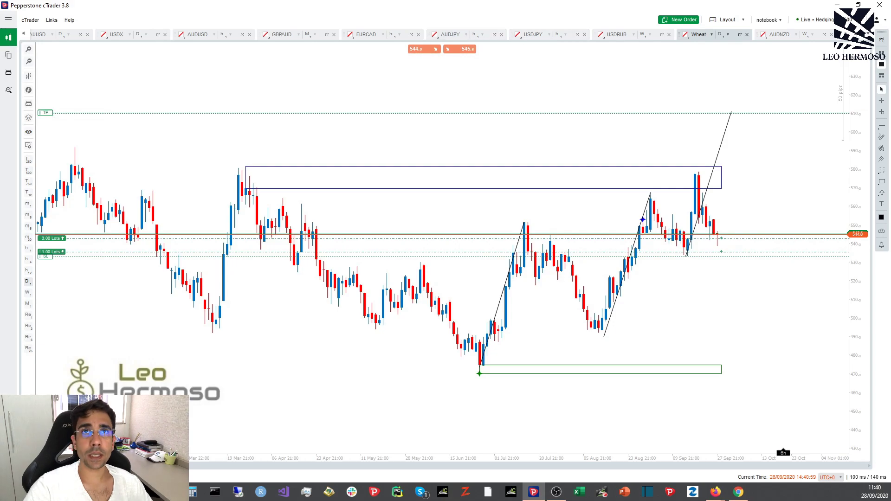
Step: Switch the COT spreadsheet symbol from WHEAT to EURUSD
left_click(739, 494)
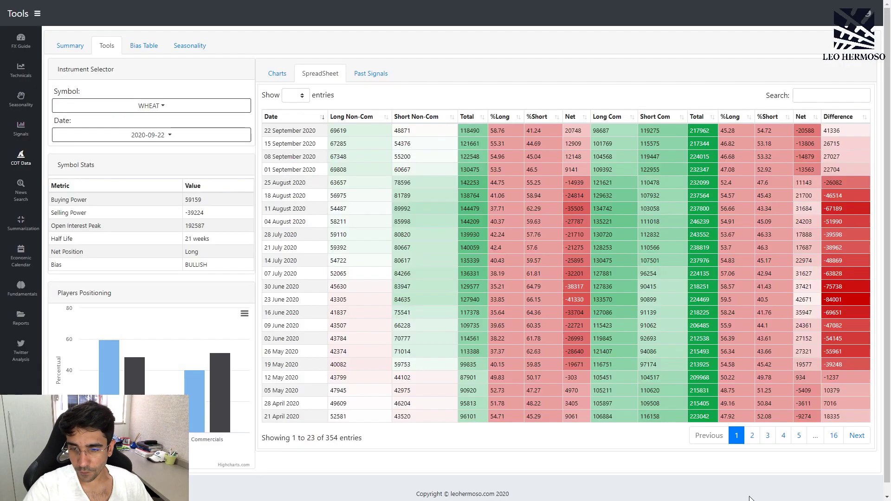
left_click(160, 112)
scroll(159, 248, "down", 3)
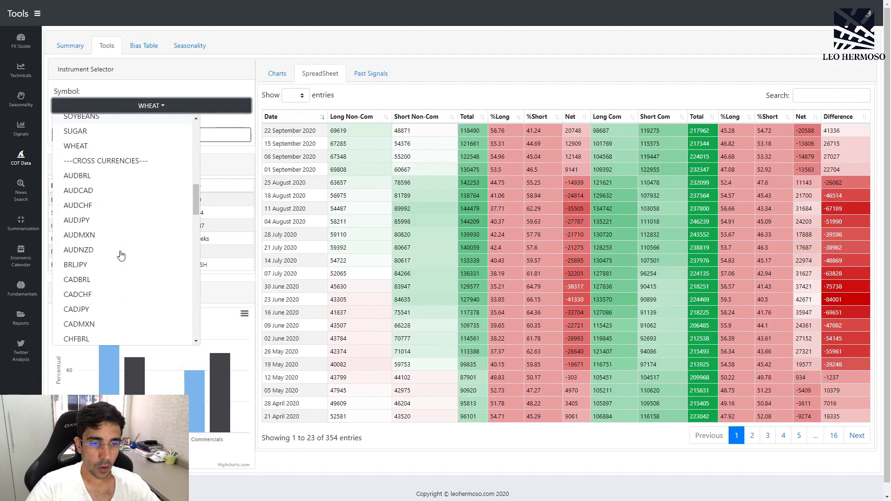
scroll(120, 256, "up", 1)
scroll(122, 257, "down", 15)
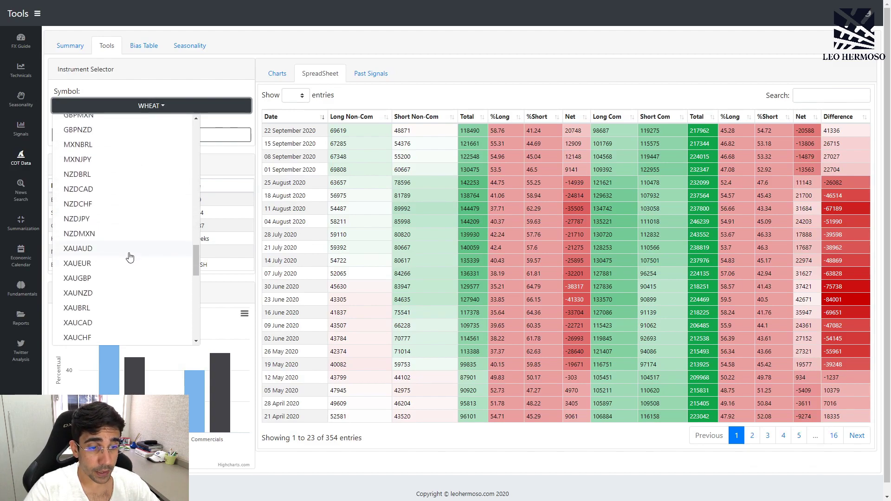
scroll(123, 253, "down", 2)
scroll(116, 249, "up", 15)
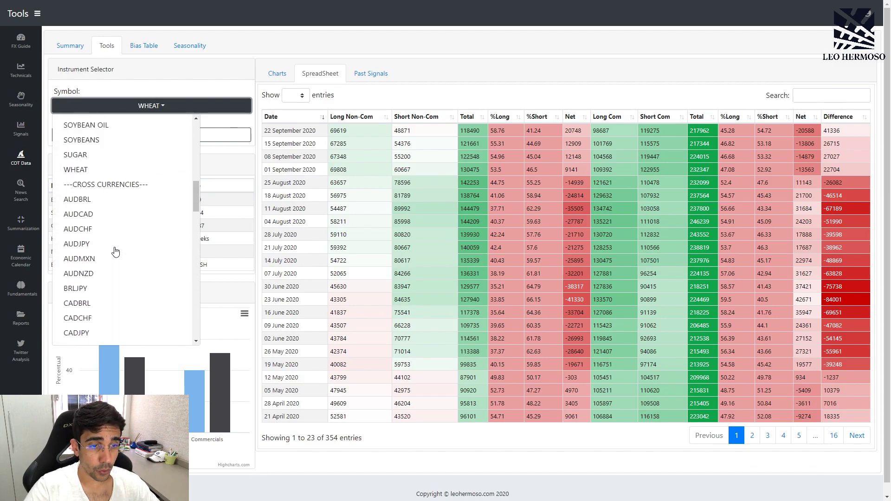
scroll(118, 251, "up", 5)
scroll(120, 253, "down", 12)
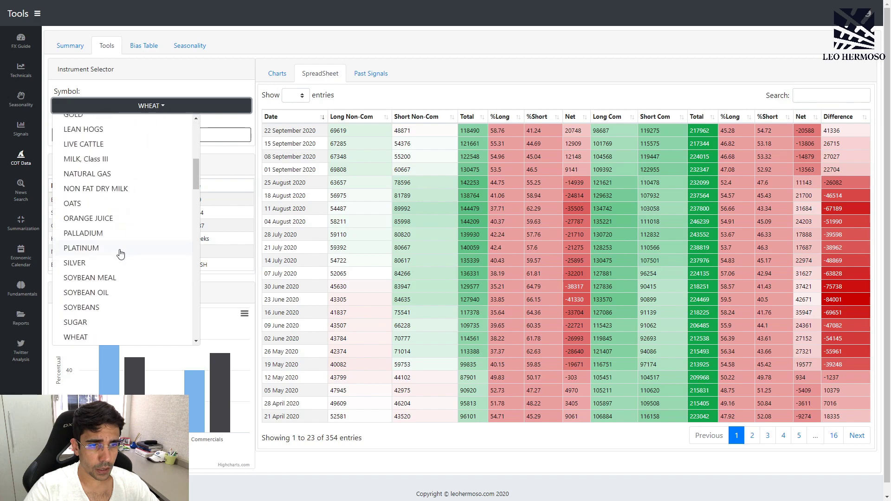
scroll(121, 254, "down", 12)
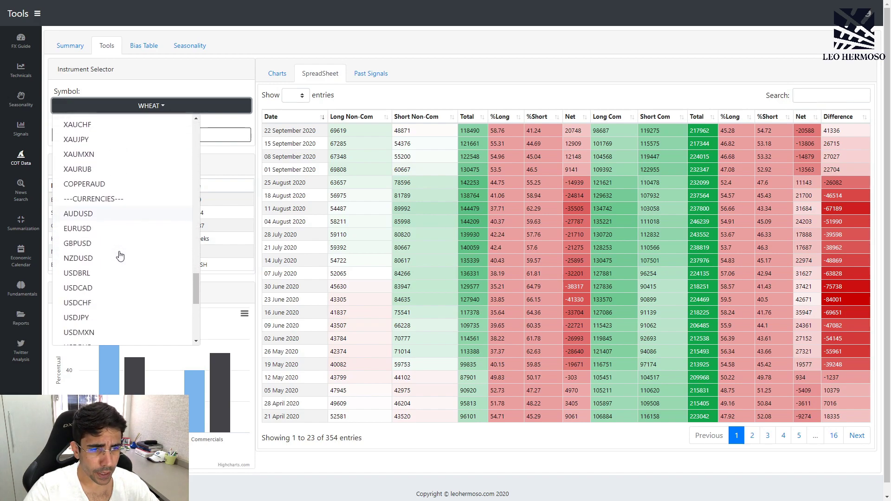
left_click(98, 213)
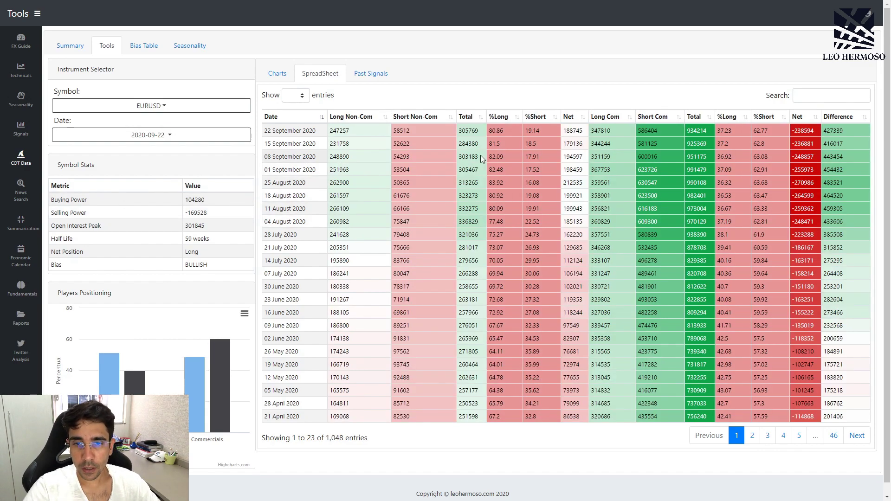
Step: Highlight EURUSD's September totals (305467, 303183, 305769) and net values (194597, 179136, 188745)
double_click(478, 170)
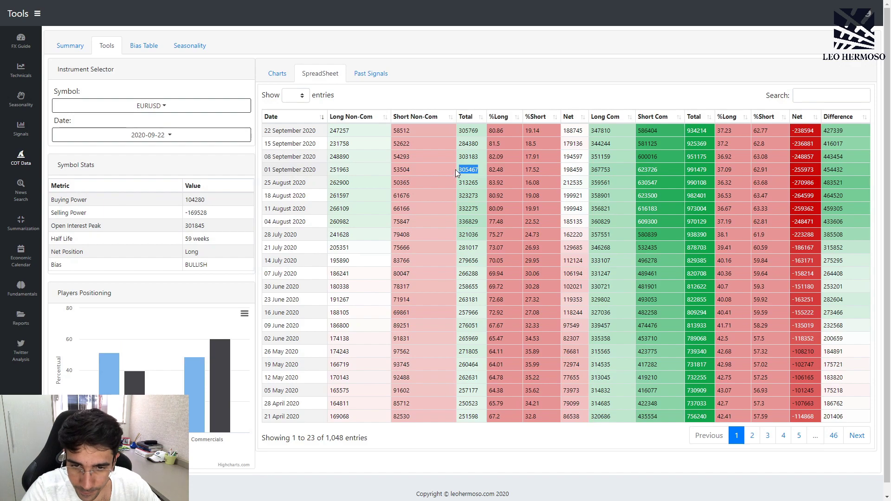
left_click_drag(480, 157, 458, 157)
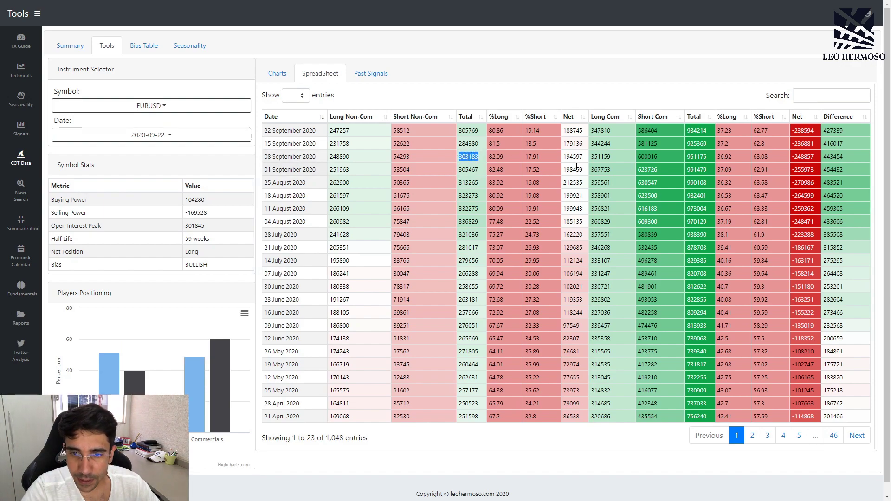
left_click_drag(584, 157, 564, 144)
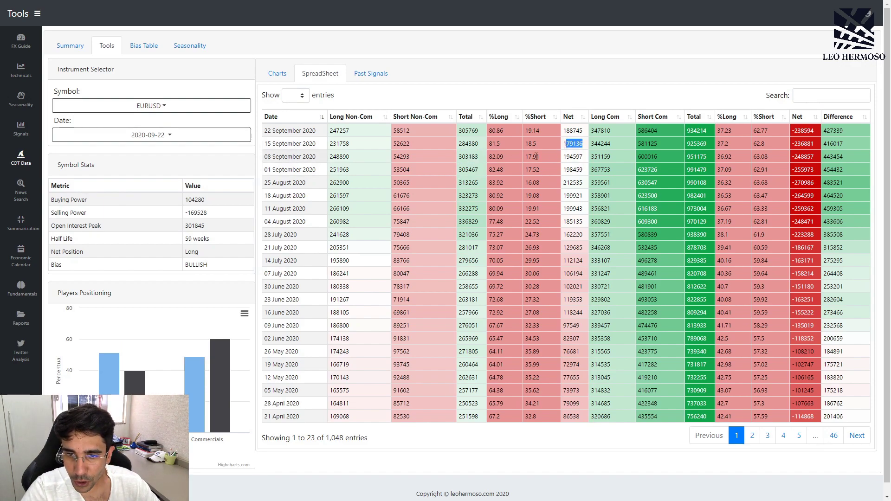
left_click(565, 144)
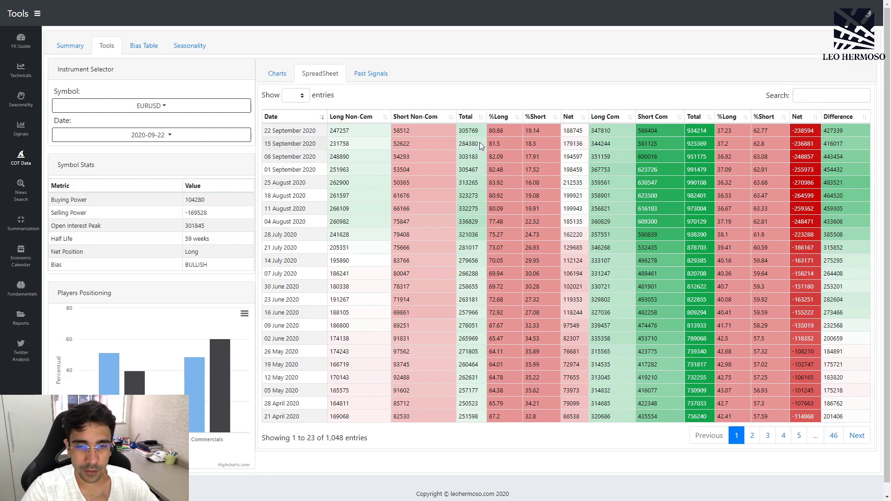
left_click_drag(479, 135, 458, 132)
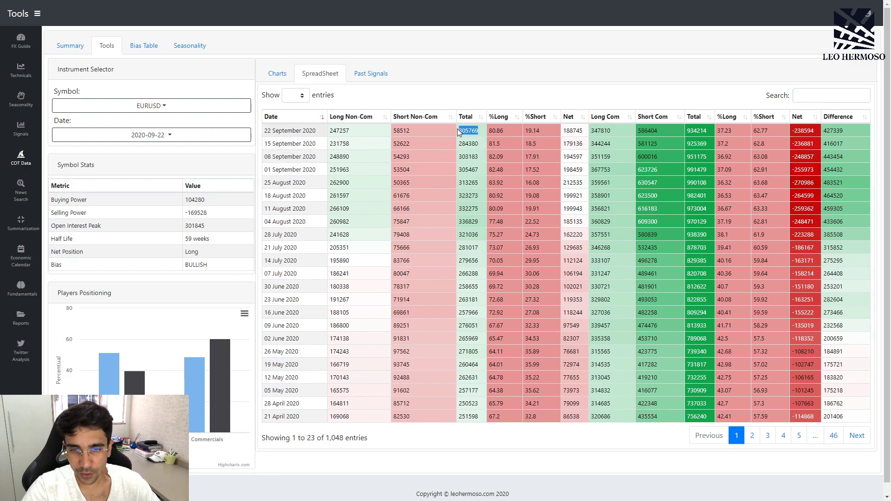
left_click(583, 131)
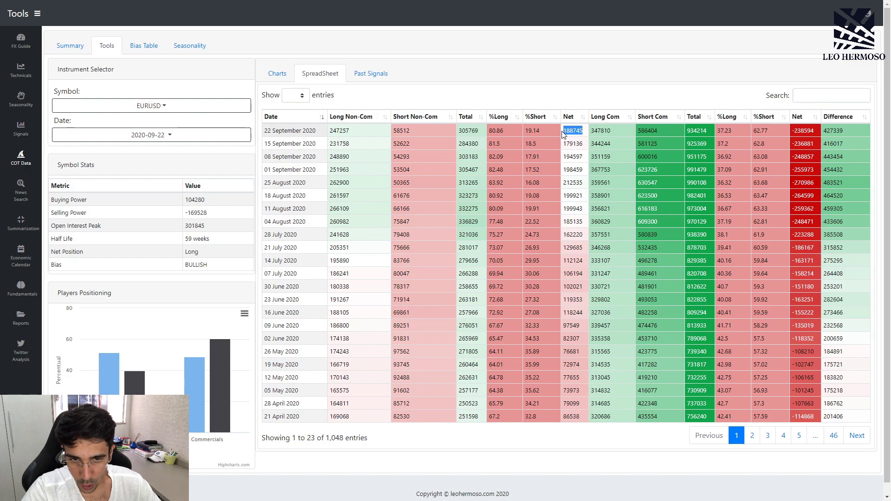
left_click_drag(567, 131, 564, 134)
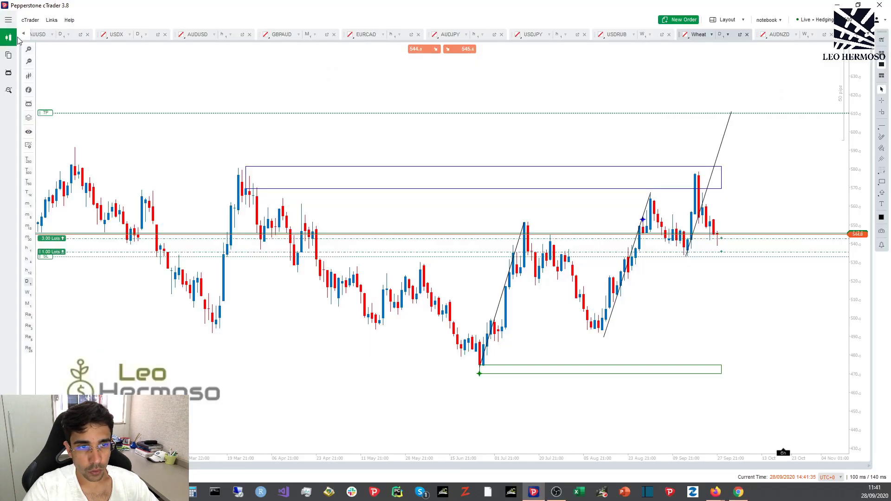
Step: Open the EURUSD chart, circle the lows at the green box, then undo the circle
left_click(23, 37)
left_click(49, 35)
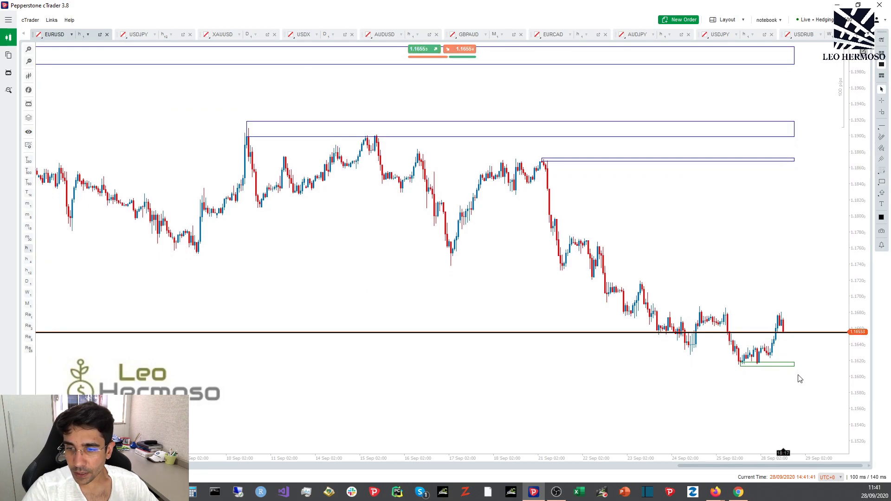
left_click(884, 138)
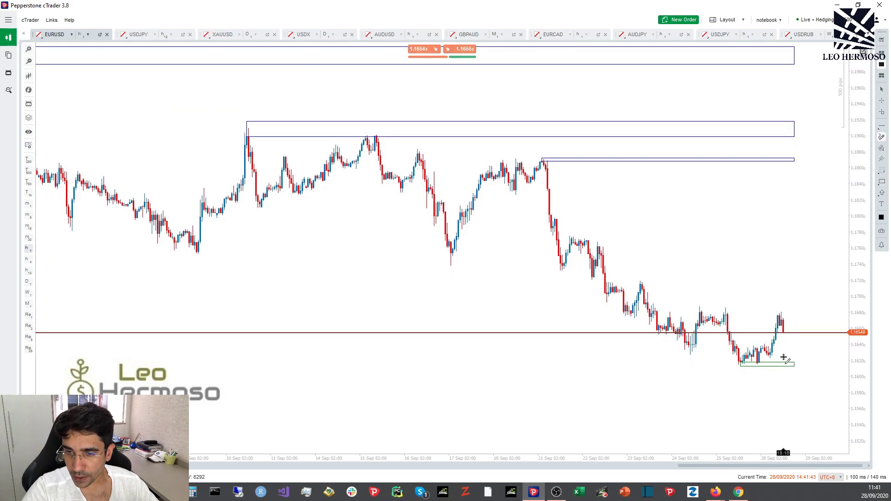
mouse_move(784, 354)
left_mouse_down()
mouse_move(790, 371)
mouse_move(770, 368)
left_mouse_up()
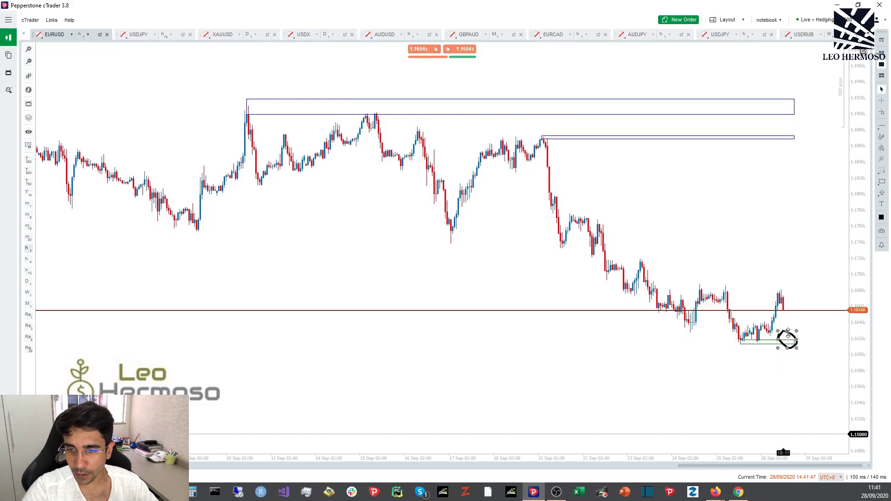
key("ctrl+z")
Step: Turn on the Deal Map viewing option and scroll through the EURUSD chart
right_click(398, 245)
mouse_move(447, 366)
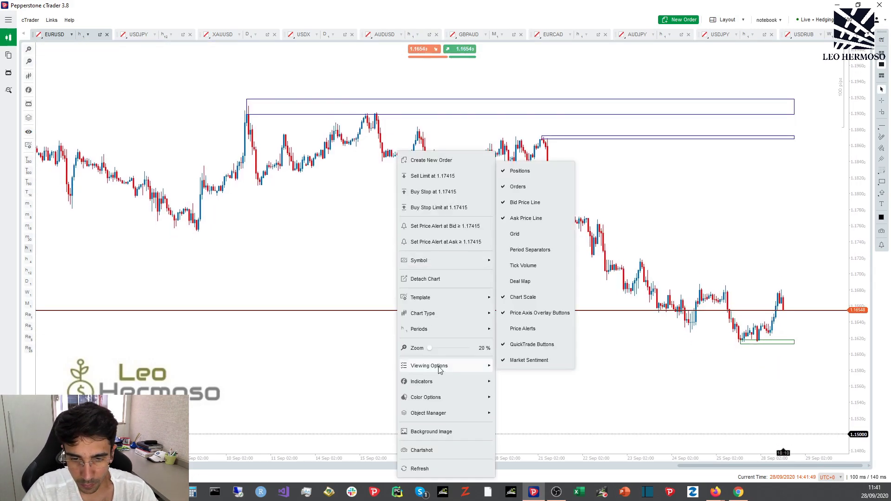
left_click(529, 282)
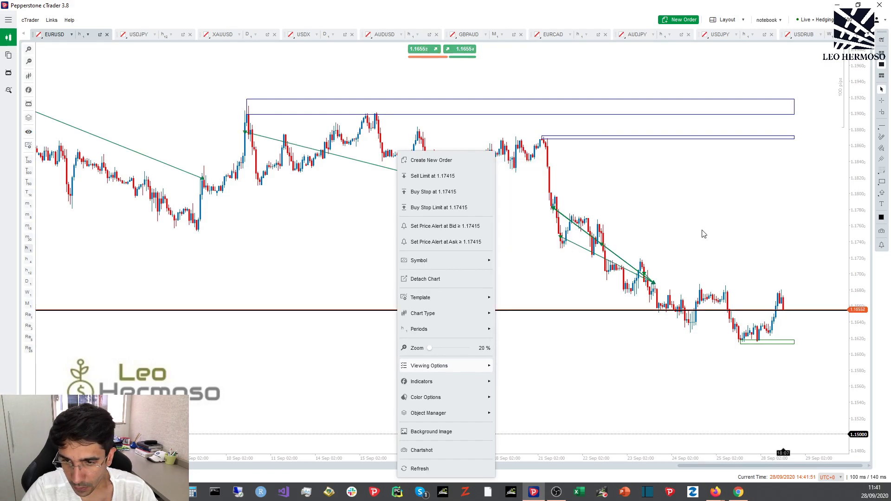
scroll(460, 250, "up", 5)
scroll(459, 251, "down", 1)
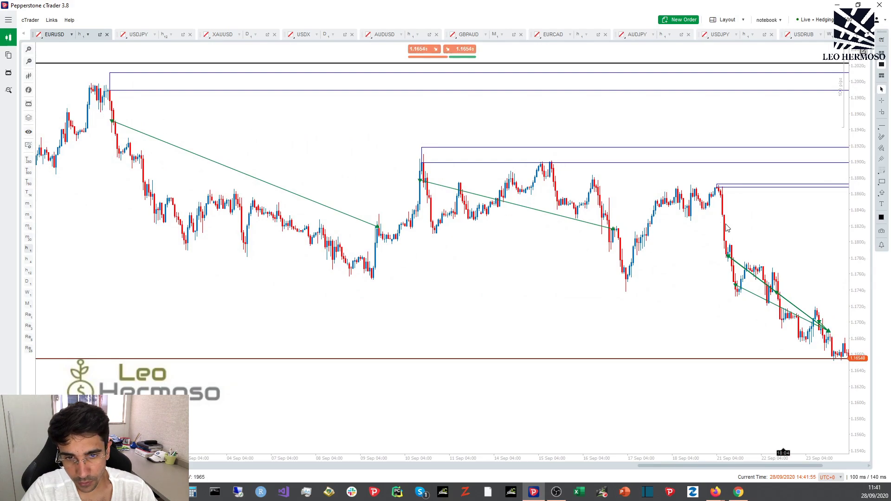
scroll(706, 302, "down", 1)
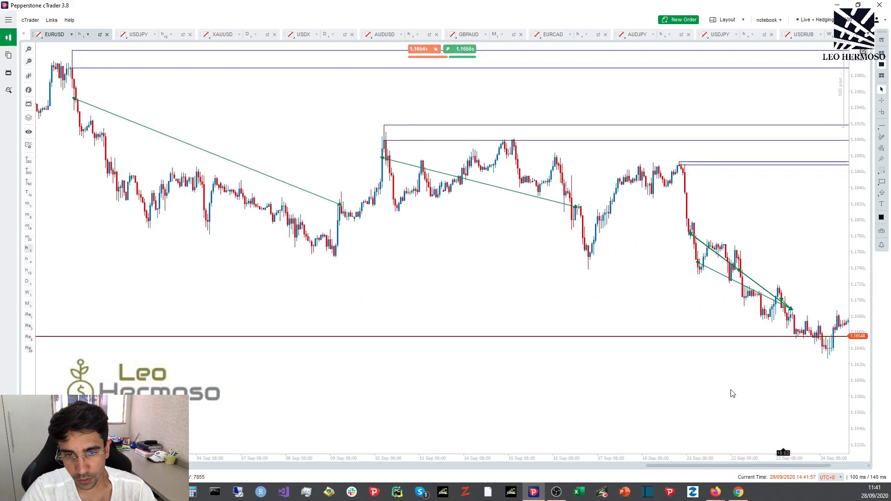
scroll(691, 368, "down", 2)
scroll(691, 368, "down", 3)
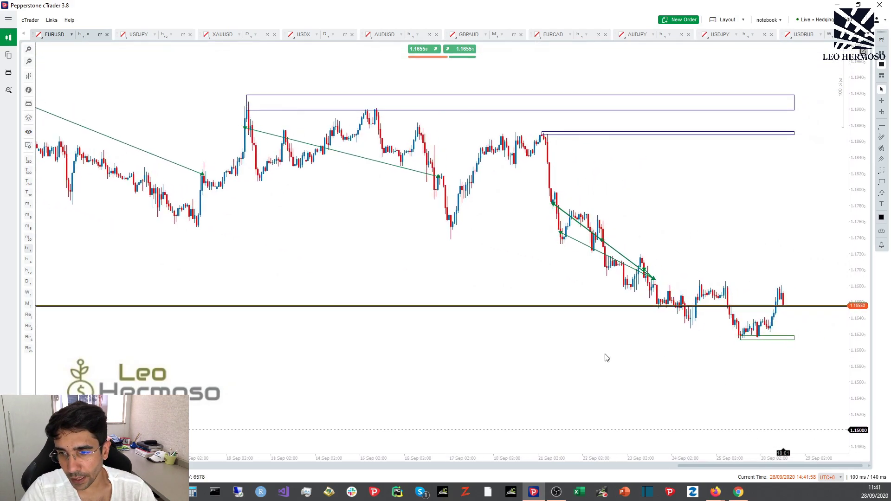
scroll(590, 362, "up", 1)
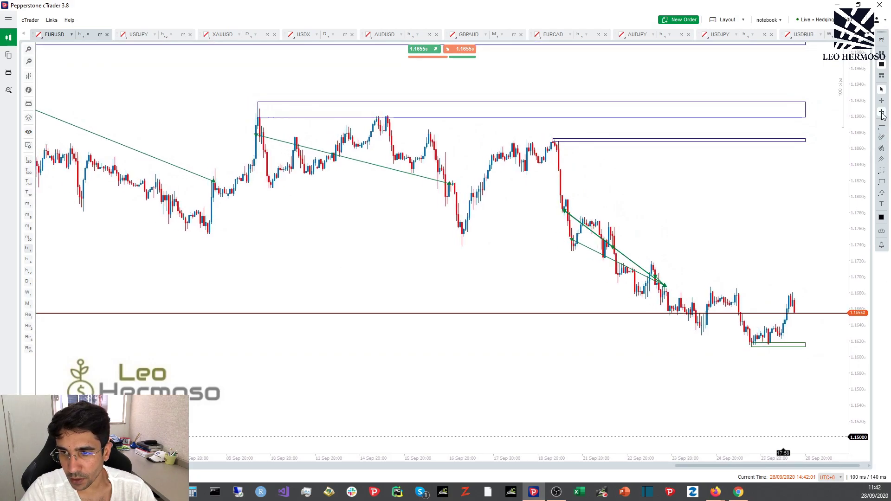
Step: Pick the Crosshair tool from the right-hand toolbar on the EURUSD chart
left_click(882, 101)
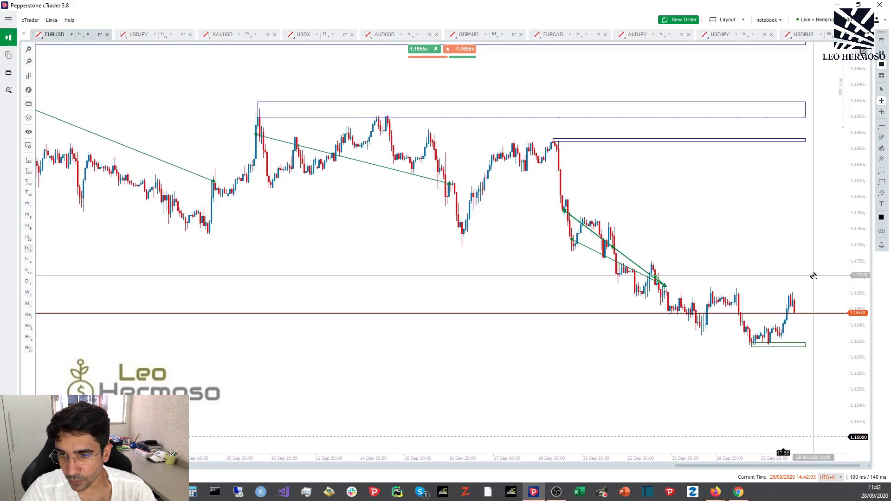